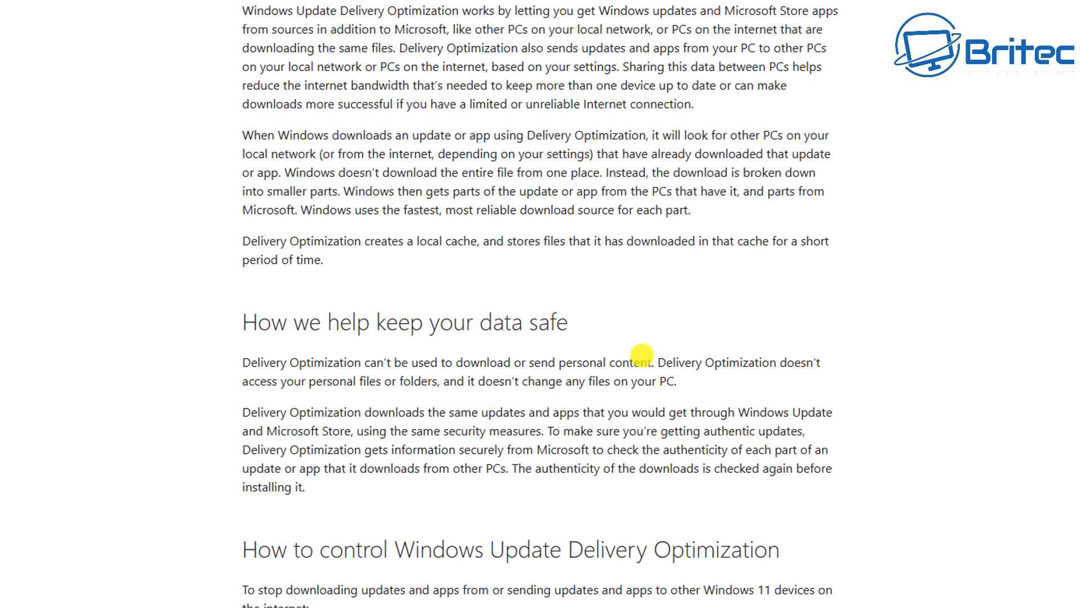
# Step: Read the article's sections on how Delivery Optimization keeps data safe and how to control it
pyautogui.moveTo(656, 362); pyautogui.dragTo(226, 364)
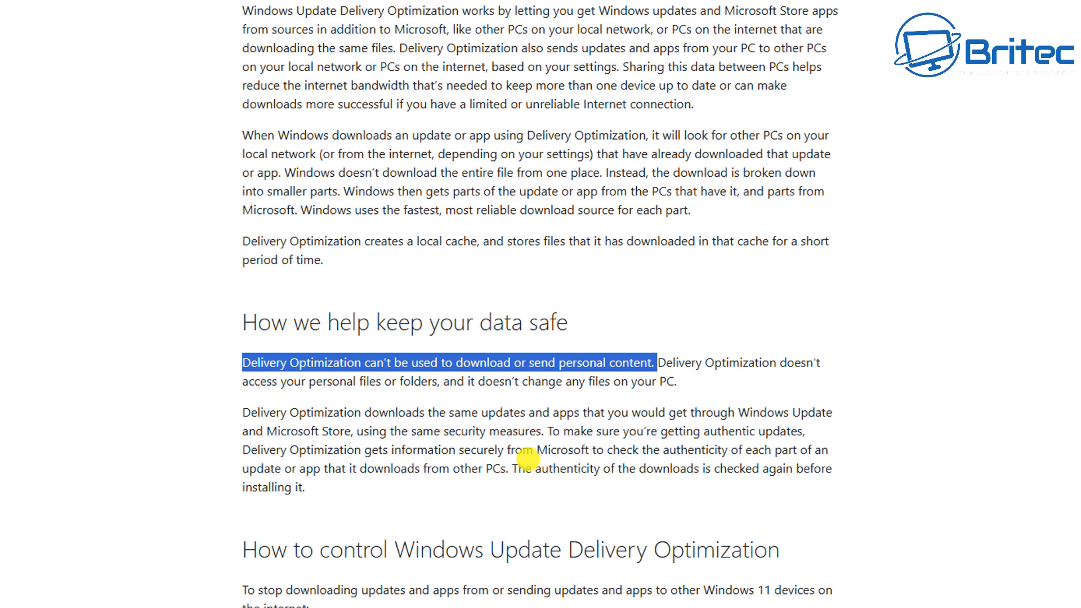
pyautogui.click(524, 459)
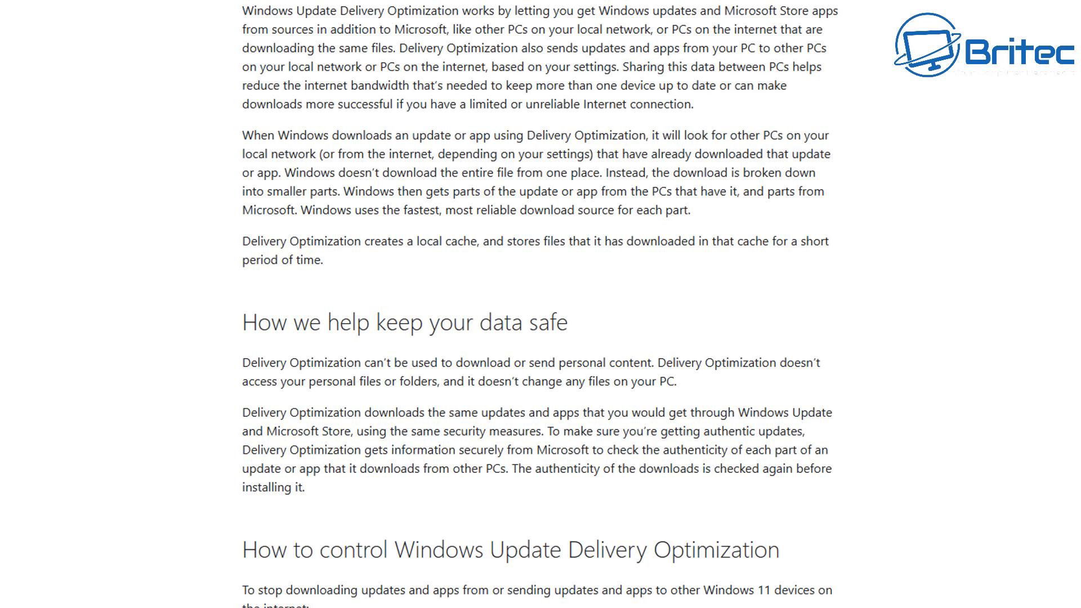
pyautogui.scroll(-2, 540, 304)
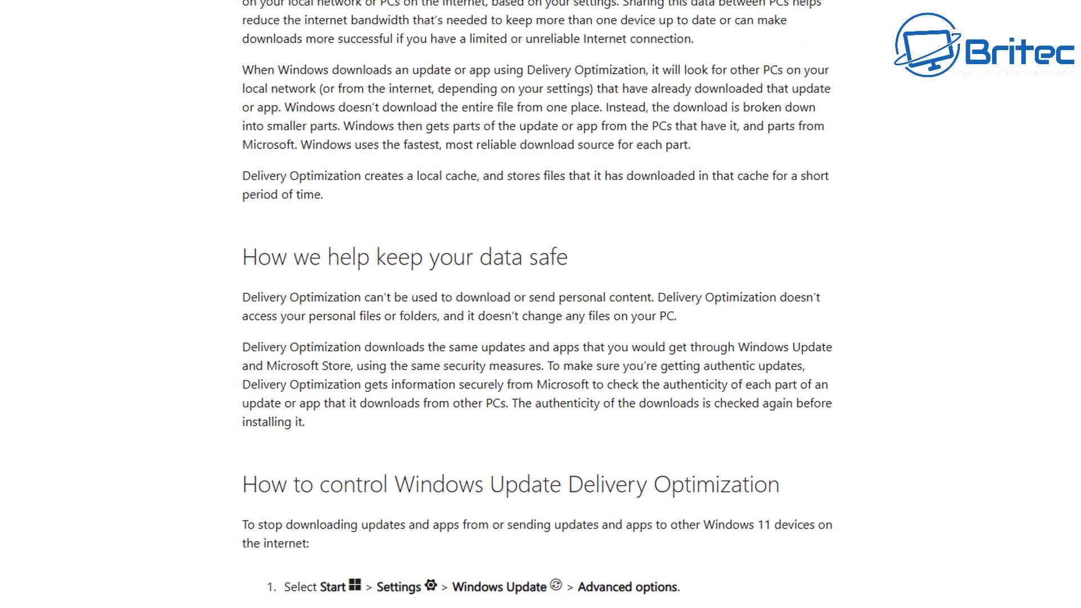
pyautogui.scroll(-2, 541, 304)
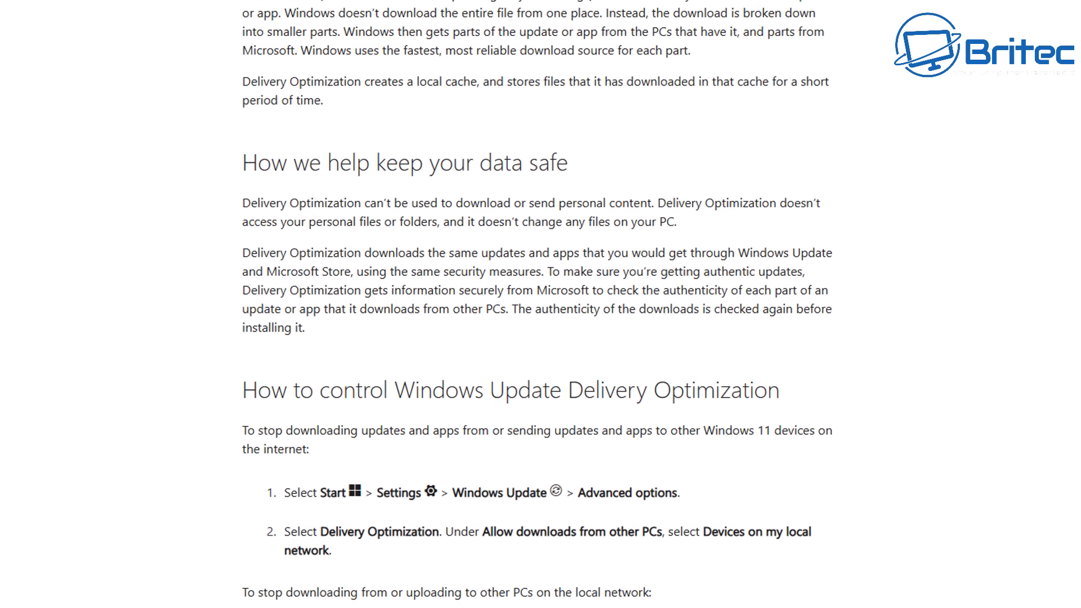
pyautogui.scroll(-2, 541, 304)
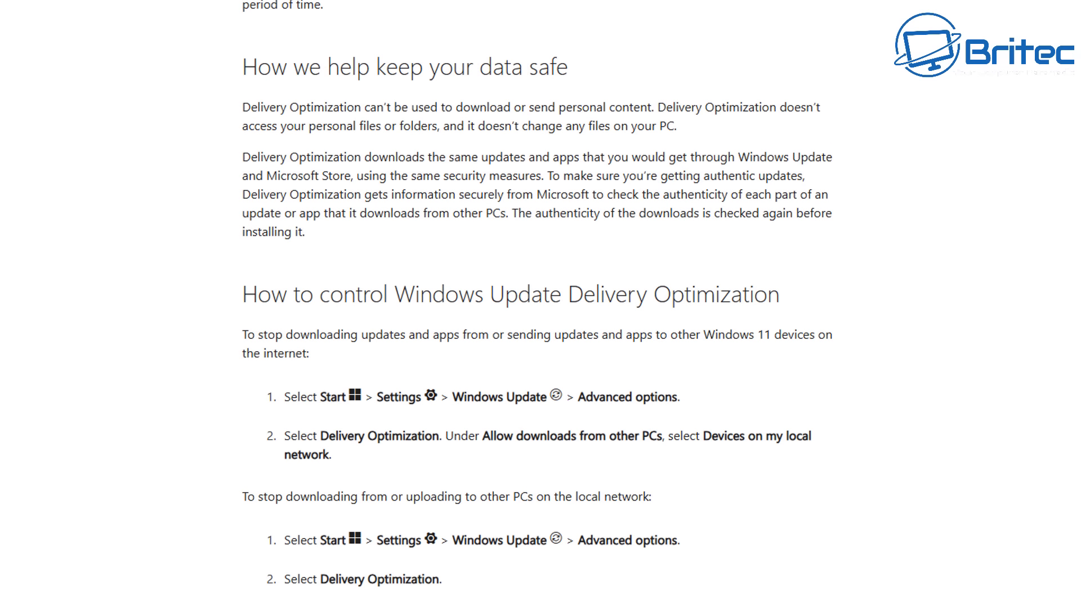
pyautogui.scroll(-2, 541, 304)
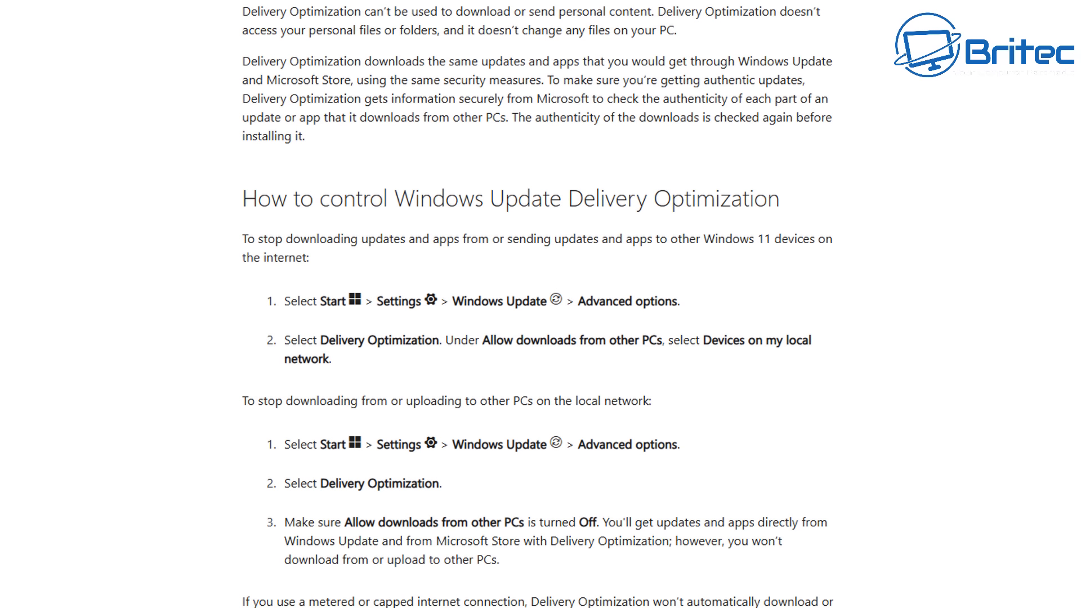
pyautogui.scroll(-1, 540, 304)
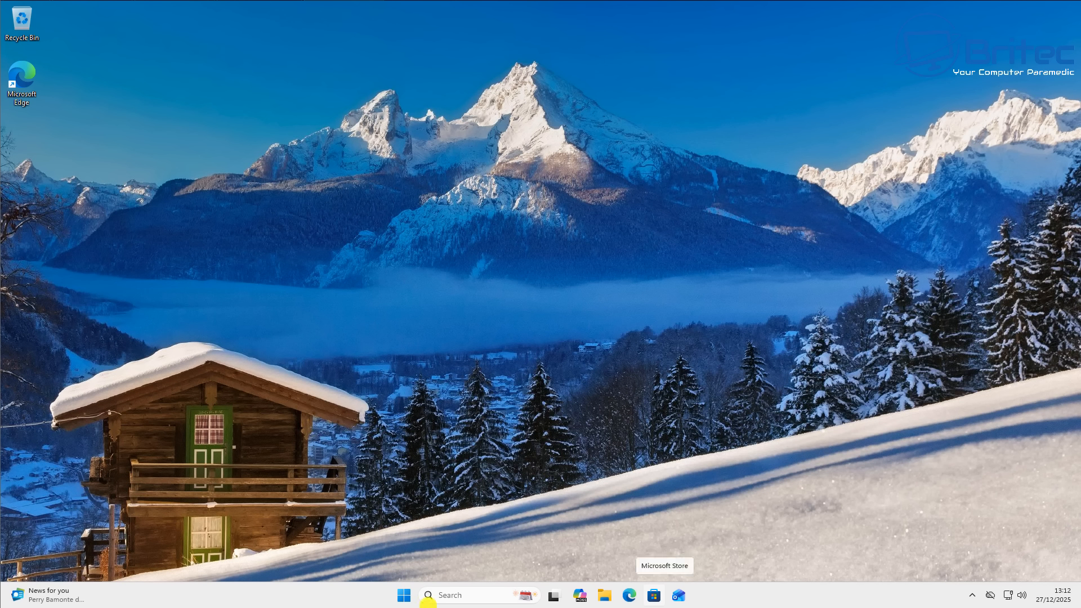
# Step: Turn off Allow downloads from other devices in Windows Update's Delivery Optimisation settings and close Settings
pyautogui.click(404, 597)
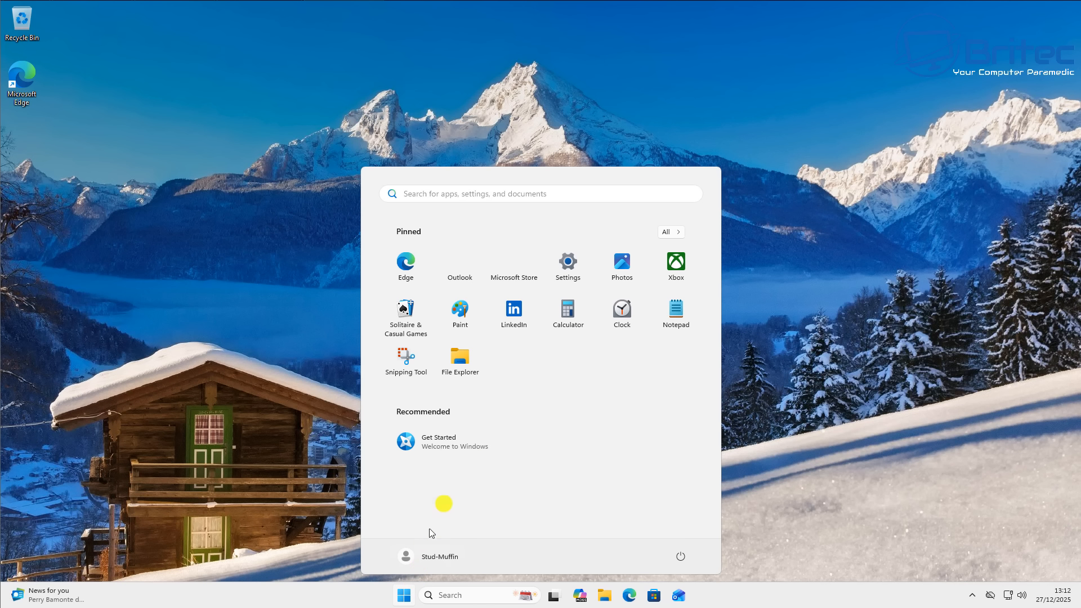
pyautogui.click(566, 267)
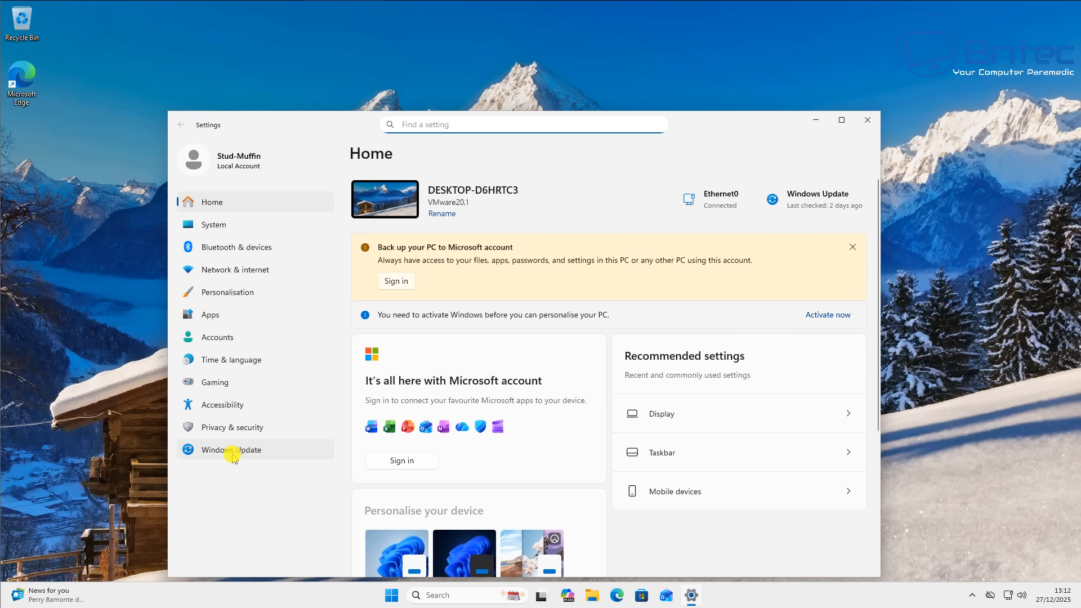
pyautogui.click(233, 454)
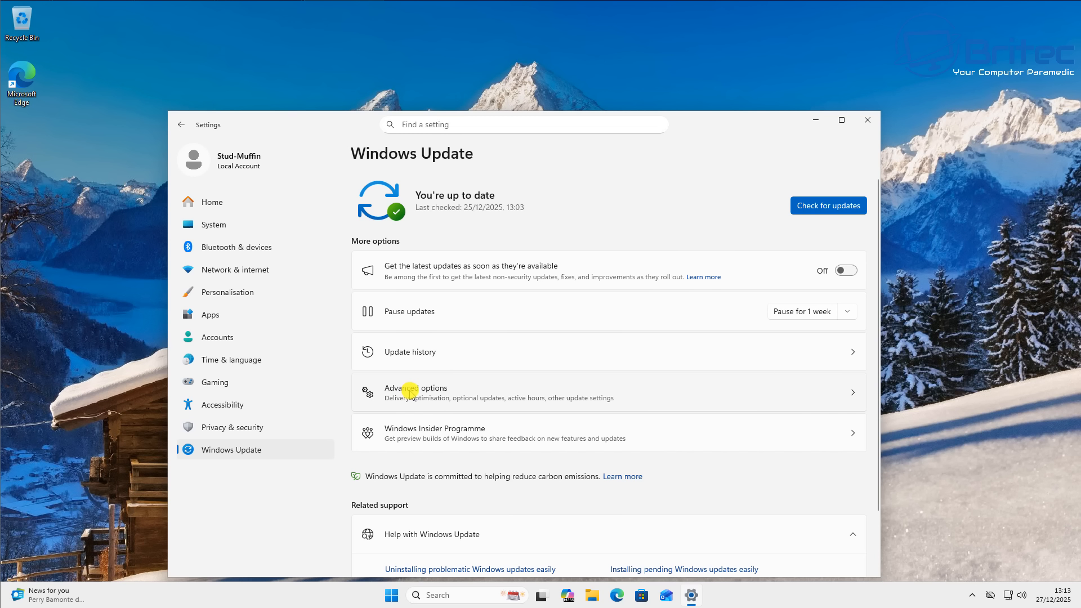
pyautogui.click(484, 392)
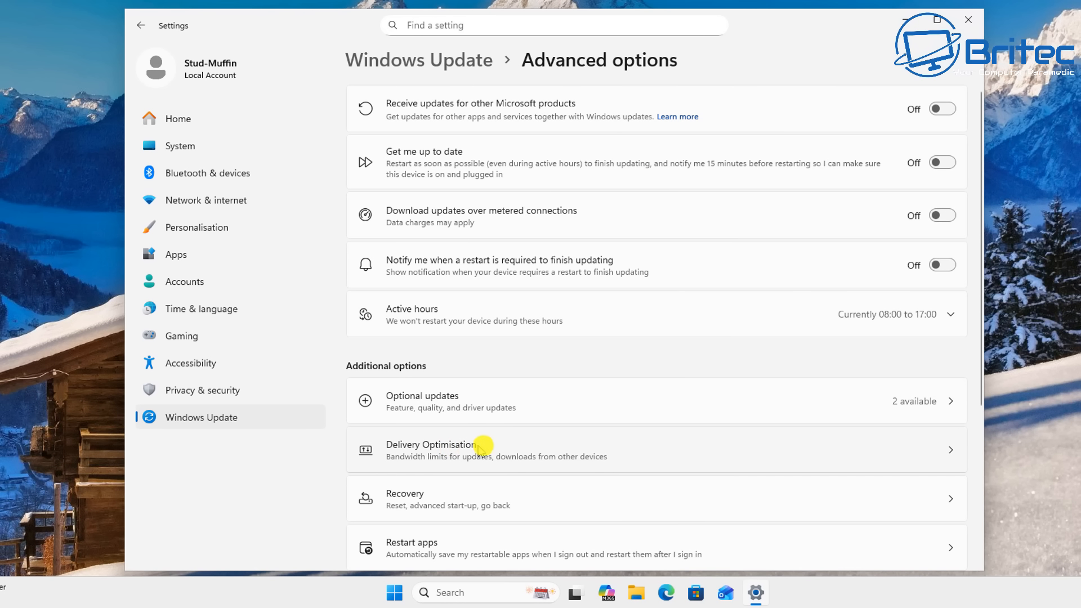
pyautogui.click(586, 445)
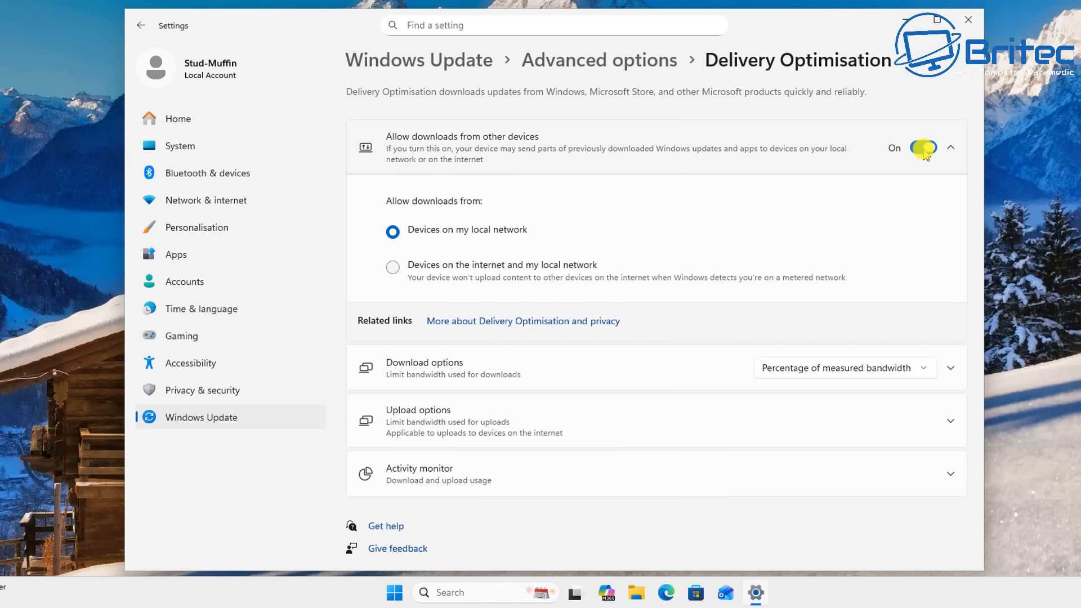
pyautogui.click(924, 148)
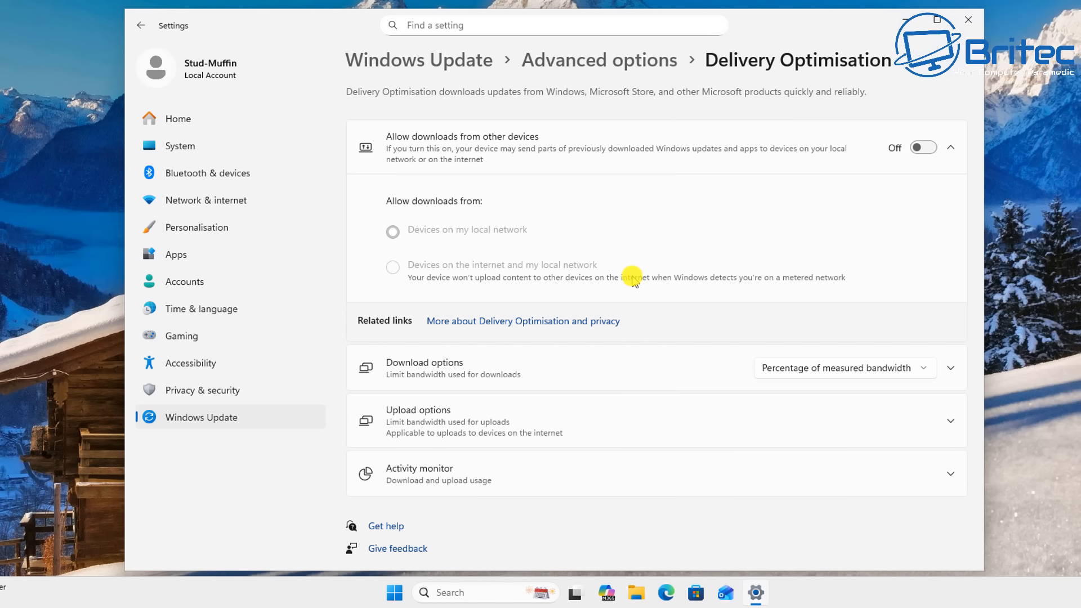
pyautogui.click(966, 22)
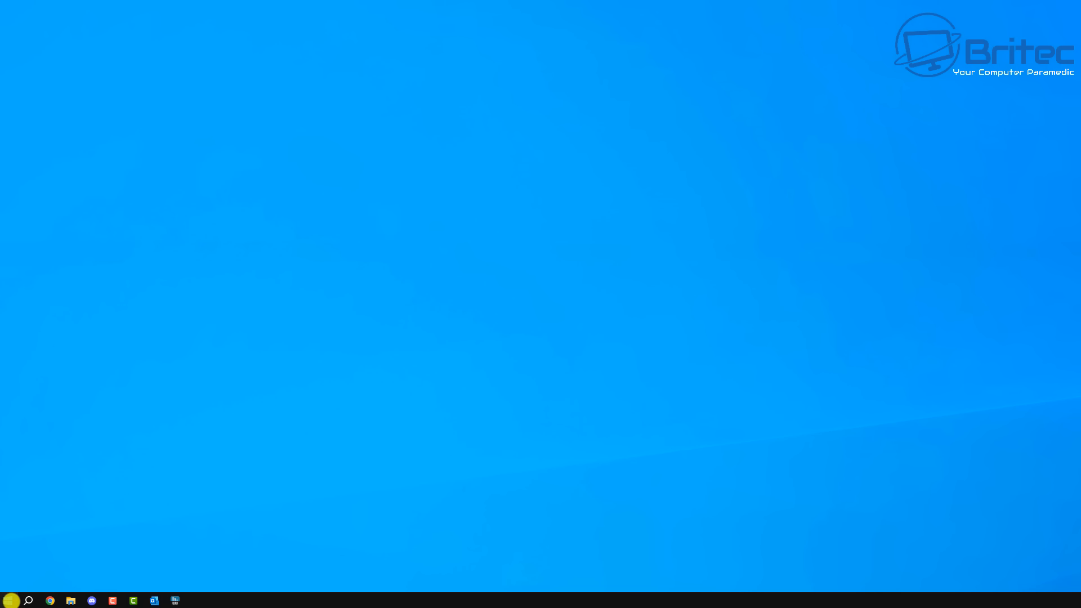
# Step: Open the Delivery Optimization page under Update & Security in the Windows 10 Settings
pyautogui.click(11, 600)
pyautogui.click(13, 555)
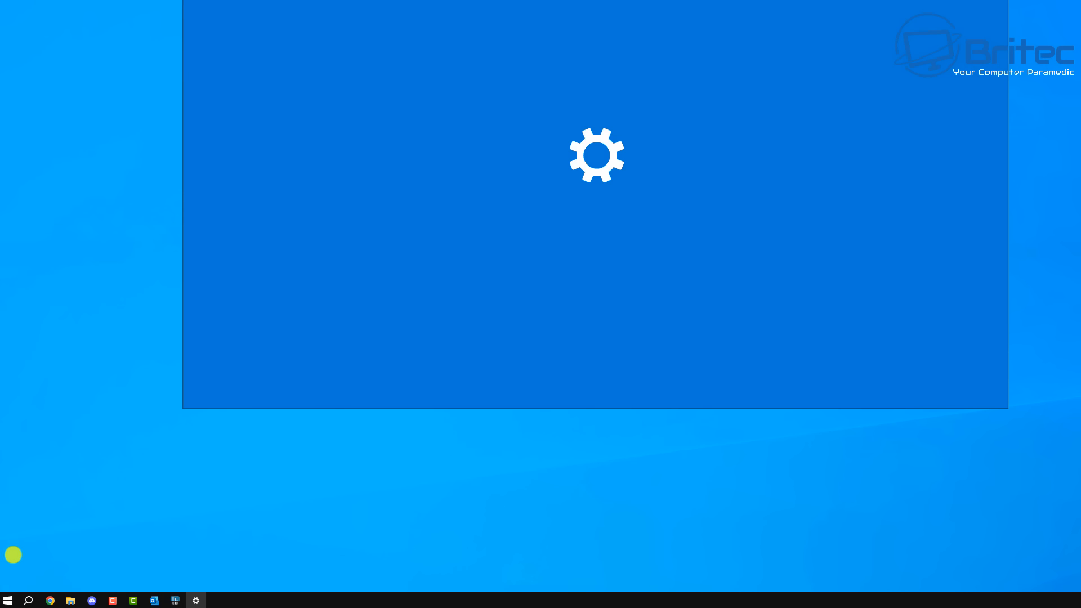
pyautogui.moveTo(482, 0); pyautogui.dragTo(314, 75)
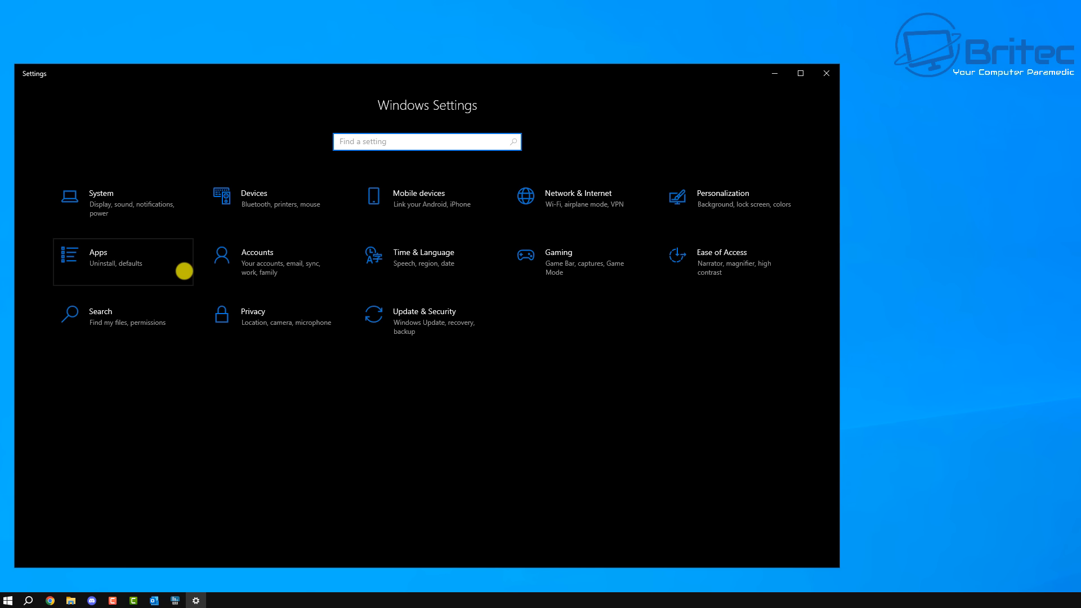
pyautogui.click(414, 301)
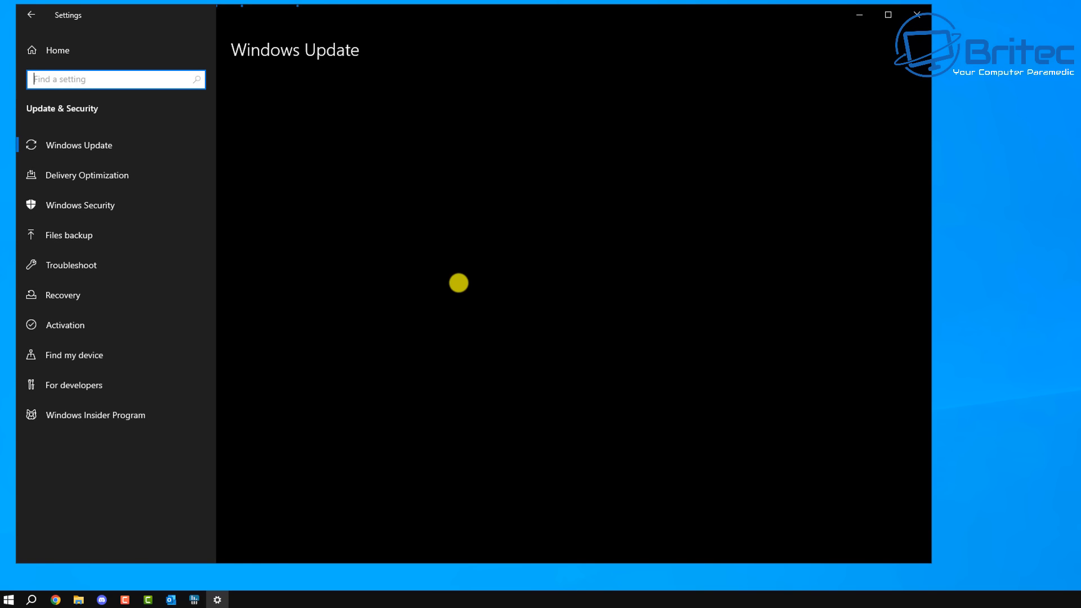
pyautogui.click(90, 179)
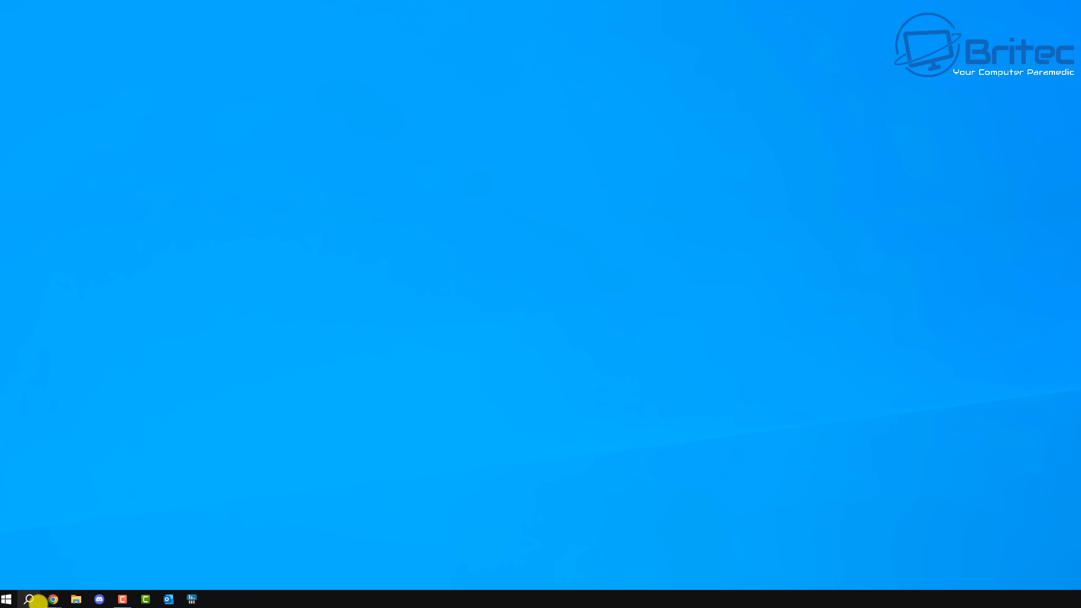
# Step: Search for gpedit and open Edit group policy
pyautogui.click(29, 599)
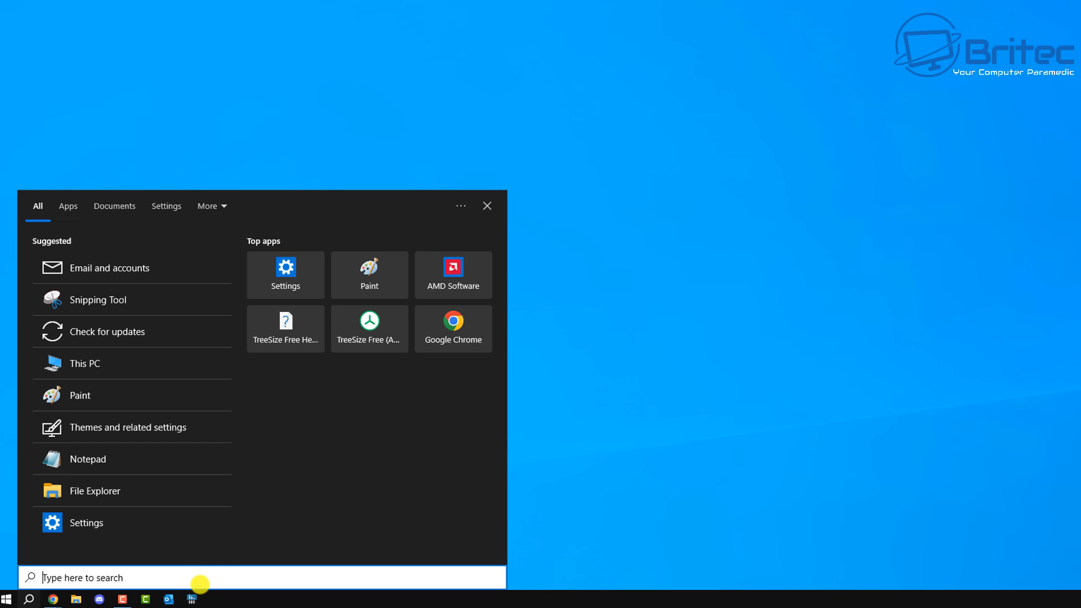
pyautogui.write('gpedit')
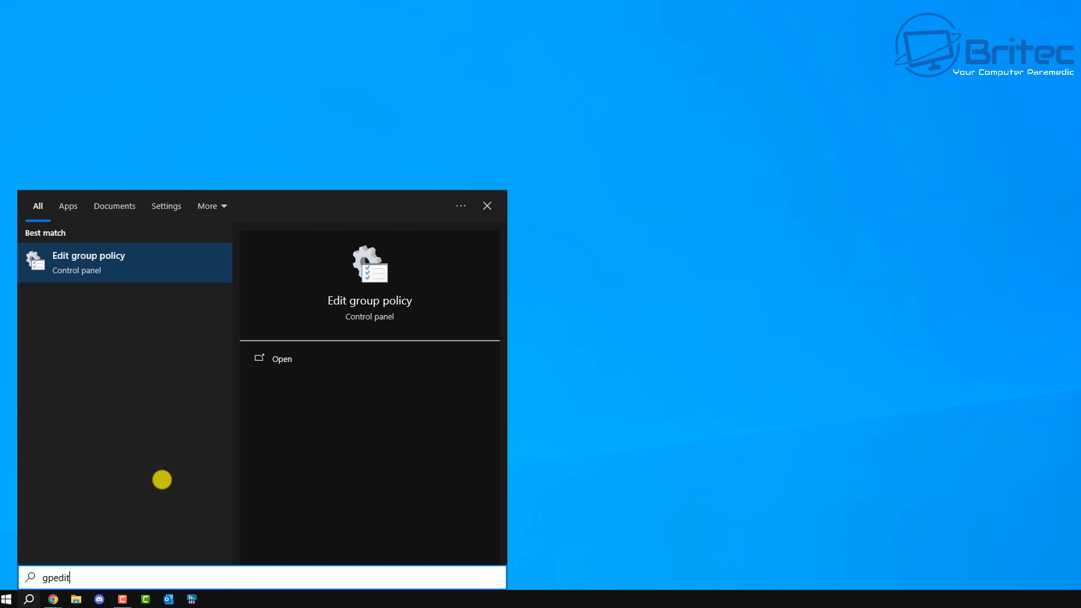
pyautogui.click(85, 261)
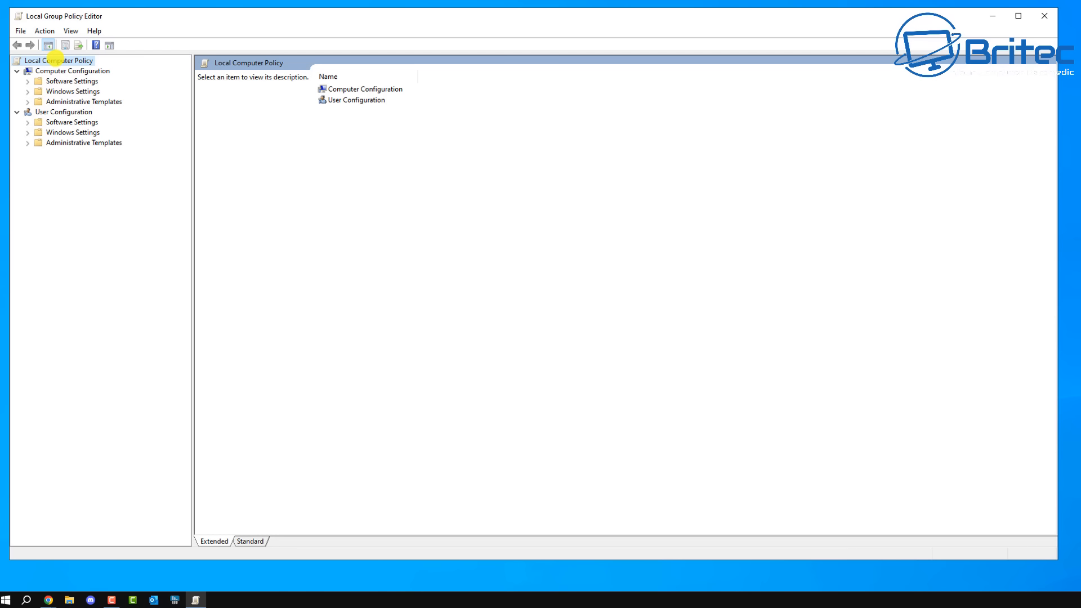
# Step: Browse to Computer Configuration > Administrative Templates > Windows Components > Delivery Optimization and select the Download Mode policy
pyautogui.click(59, 70)
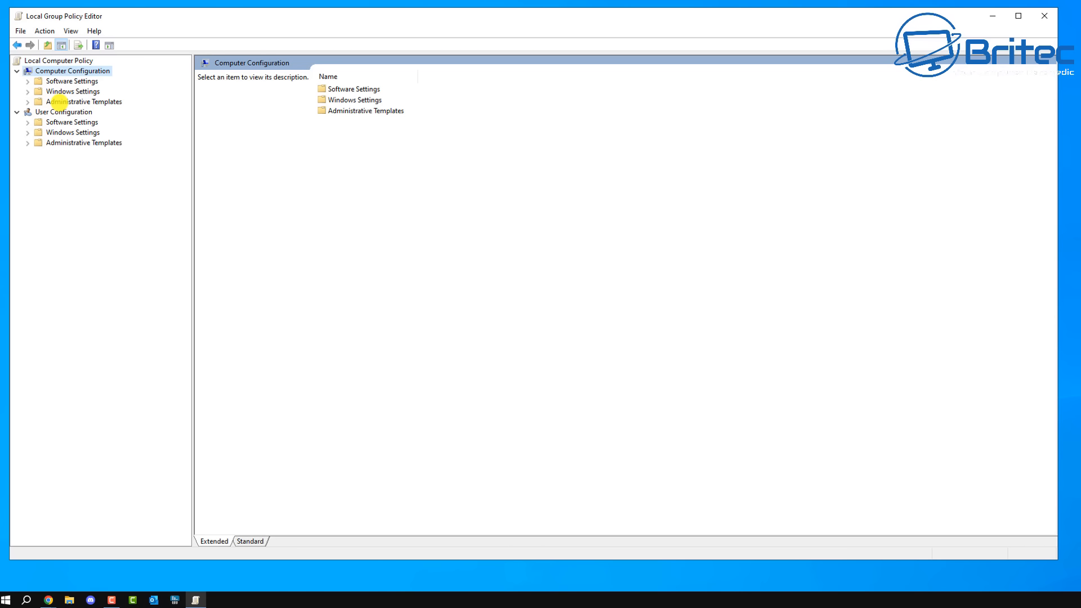
pyautogui.click(59, 102)
pyautogui.click(26, 102)
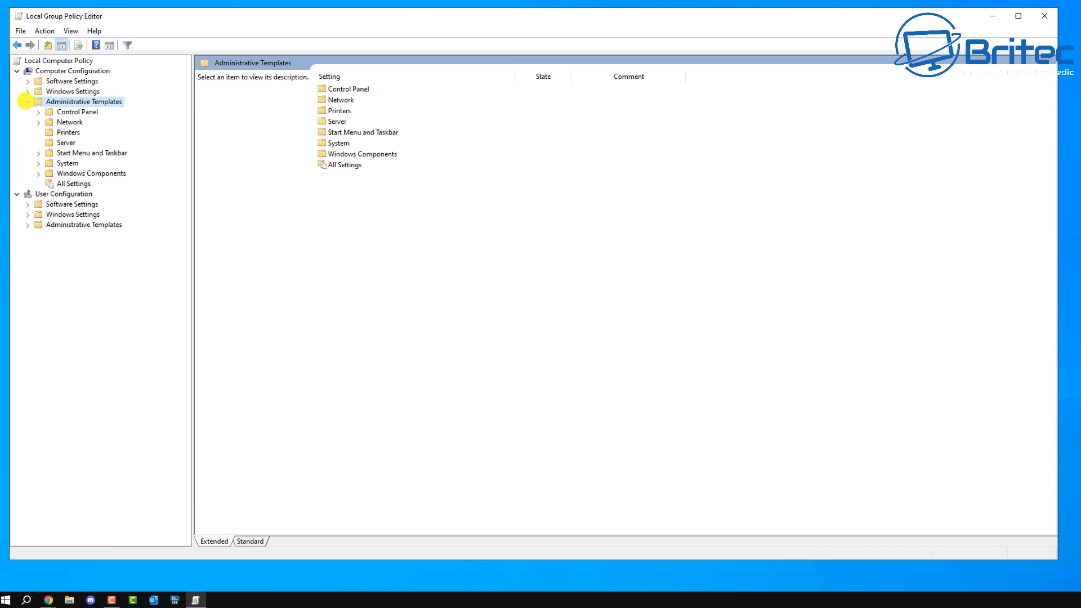
pyautogui.click(76, 174)
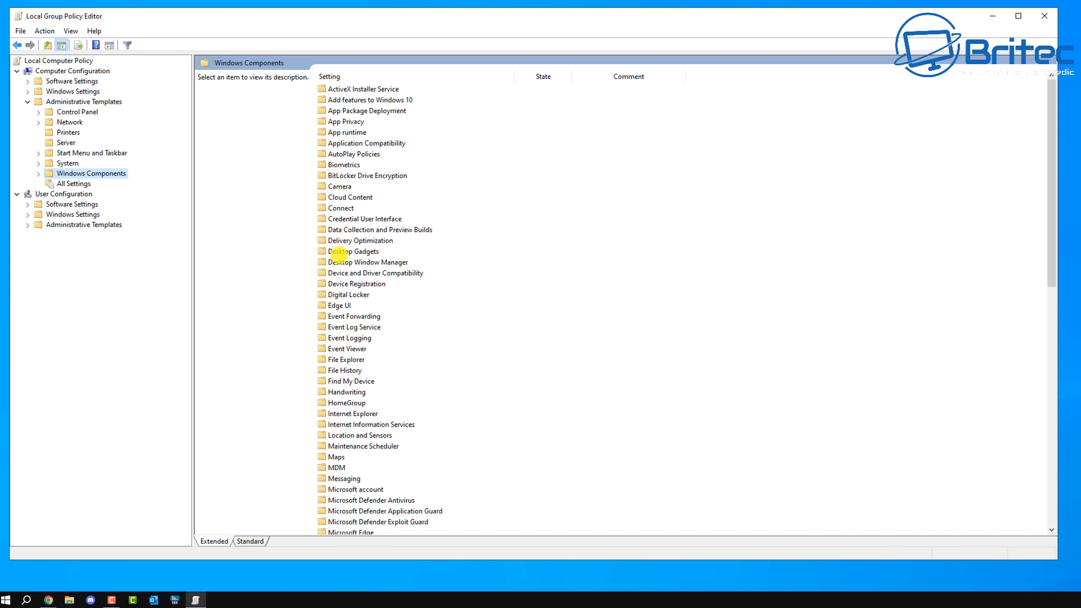
pyautogui.click(353, 240)
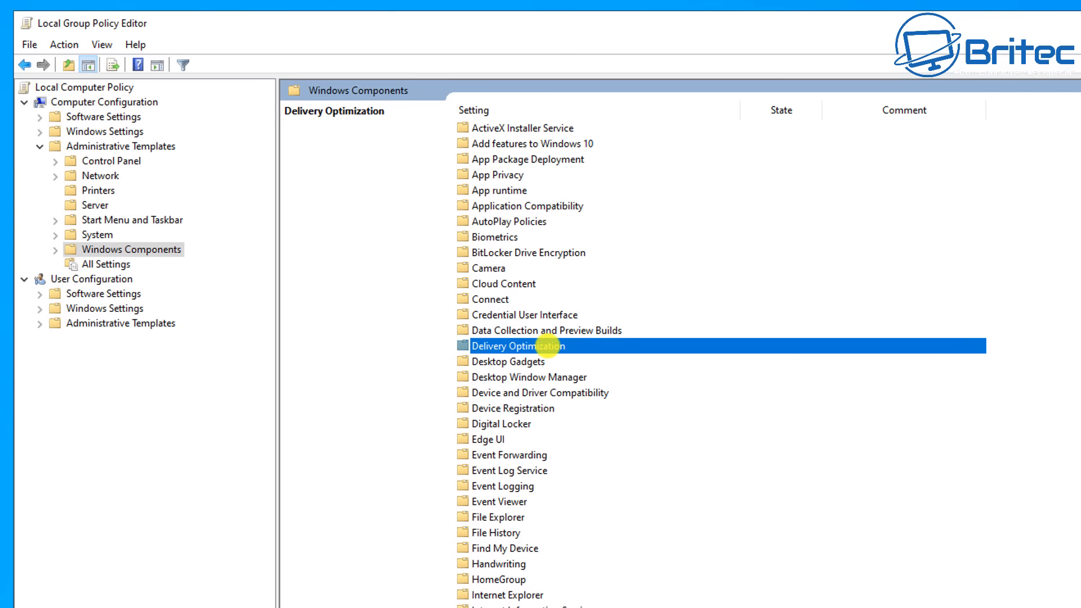
pyautogui.doubleClick(547, 346)
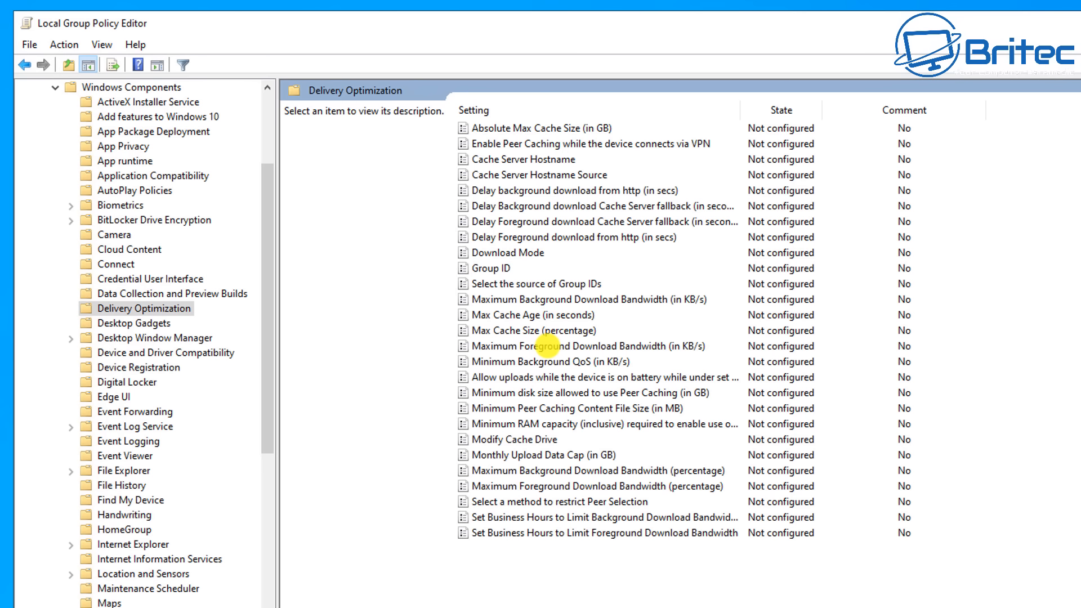
pyautogui.click(508, 253)
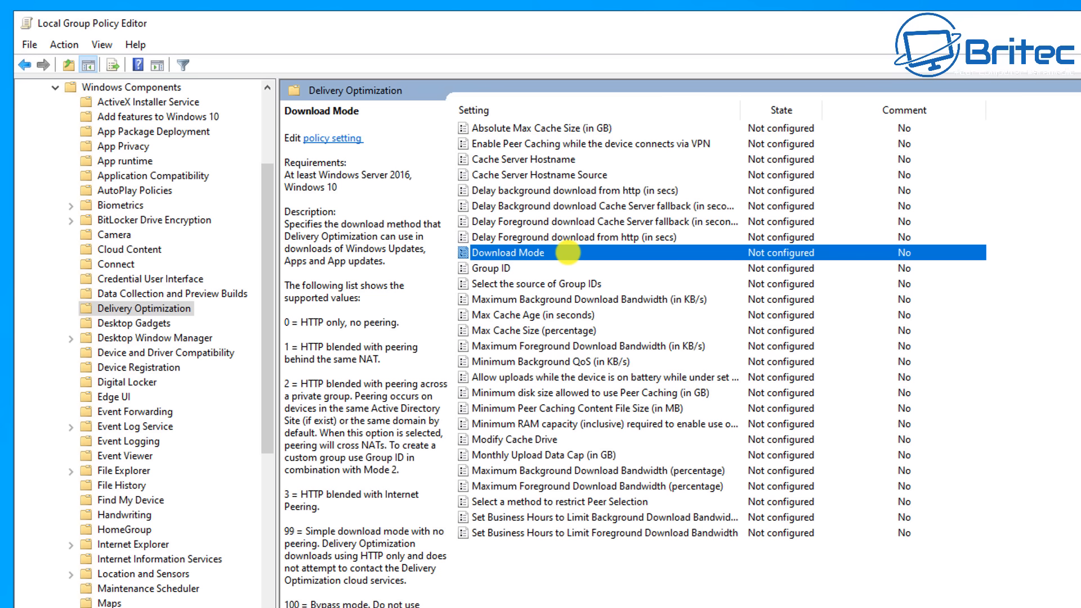
# Step: Open the Download Mode policy, set it to Enabled and review the Download Mode choices, keeping LAN (1)
pyautogui.doubleClick(567, 252)
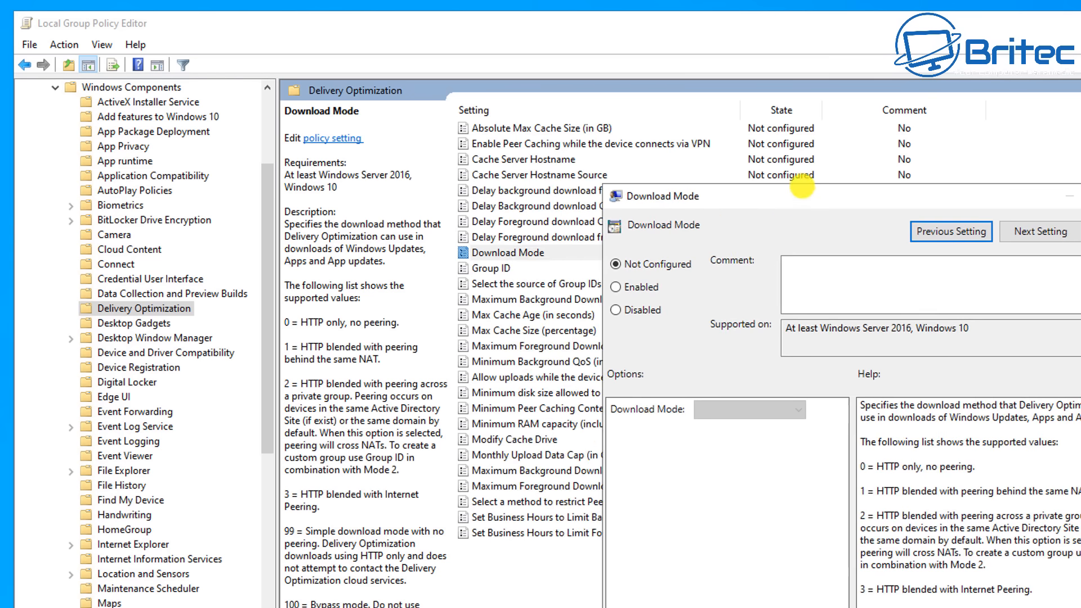
pyautogui.moveTo(801, 186); pyautogui.dragTo(651, 121)
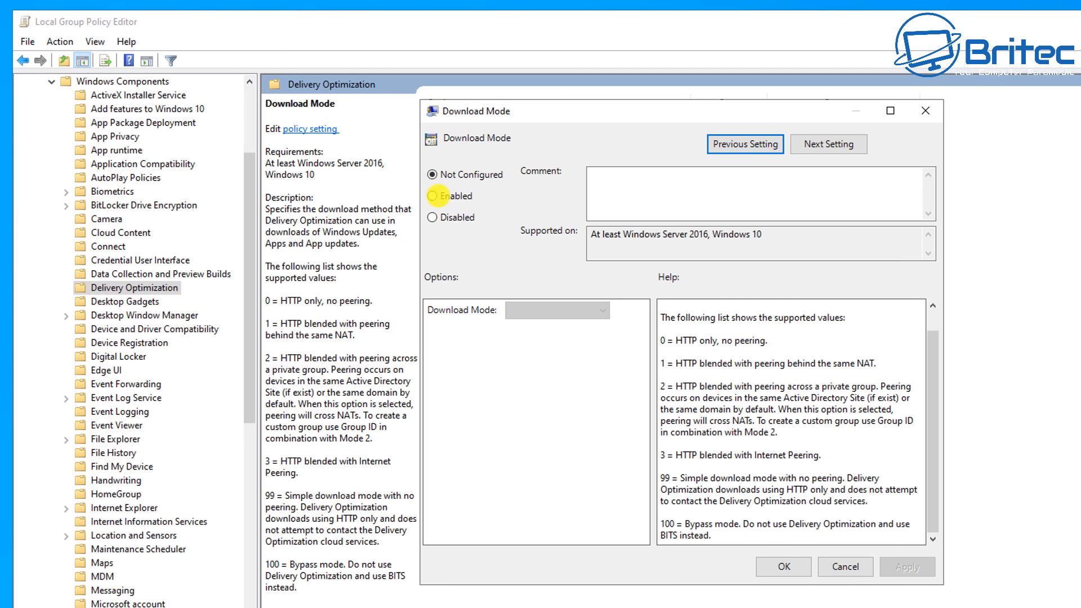
pyautogui.click(431, 196)
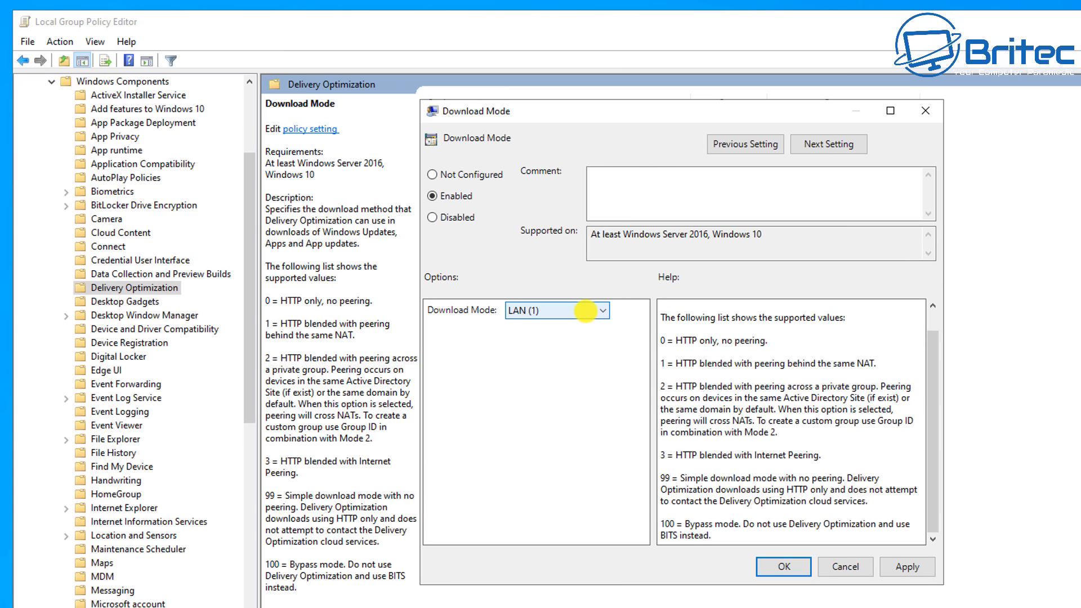
pyautogui.click(586, 311)
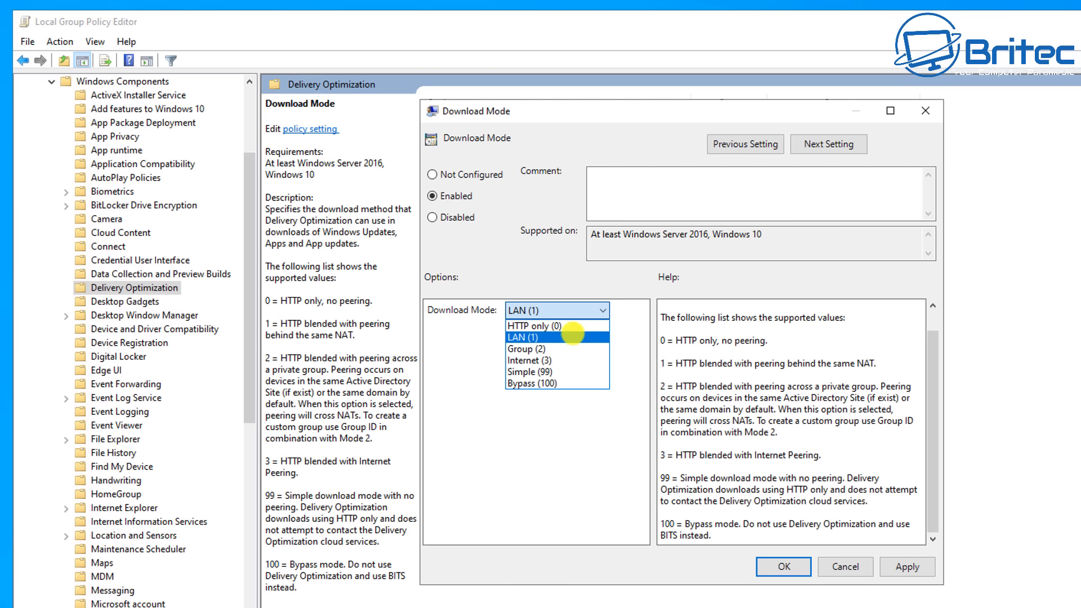
pyautogui.click(455, 402)
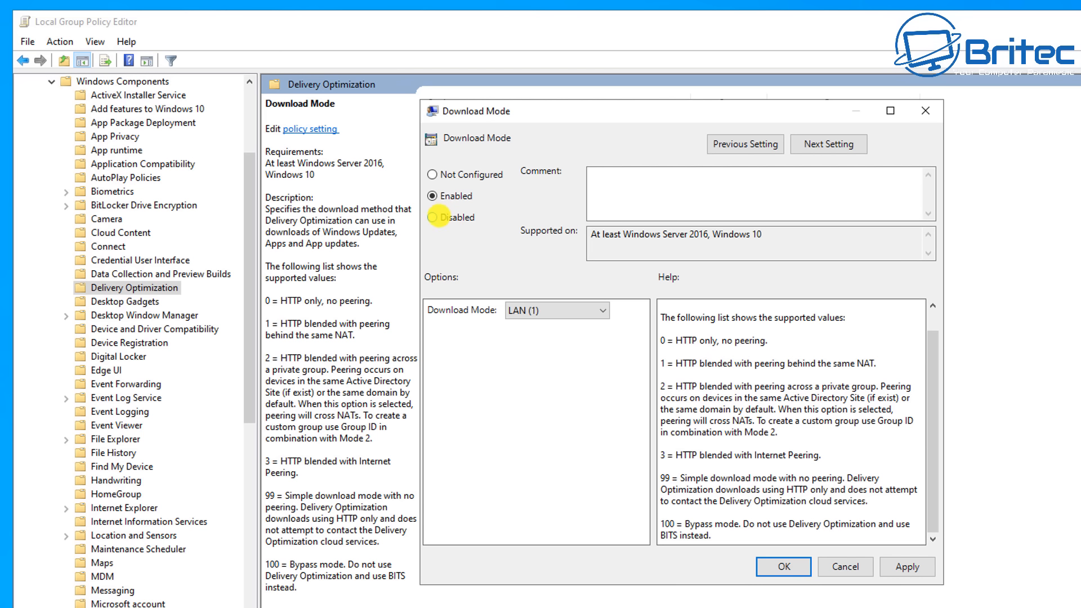
# Step: Set the Download Mode policy to Disabled
pyautogui.click(433, 218)
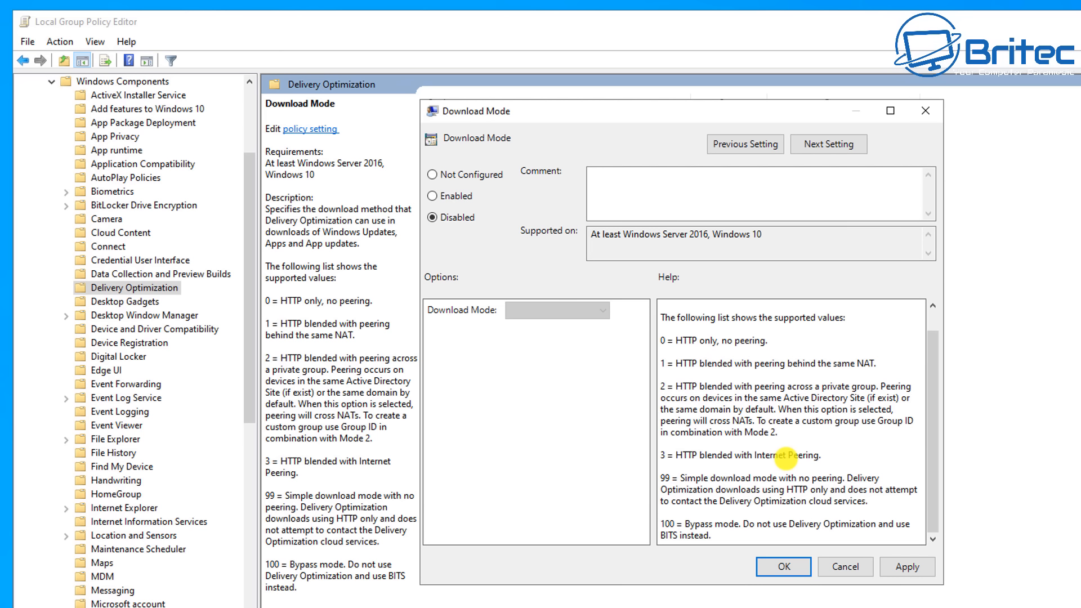
pyautogui.scroll(1, 735, 436)
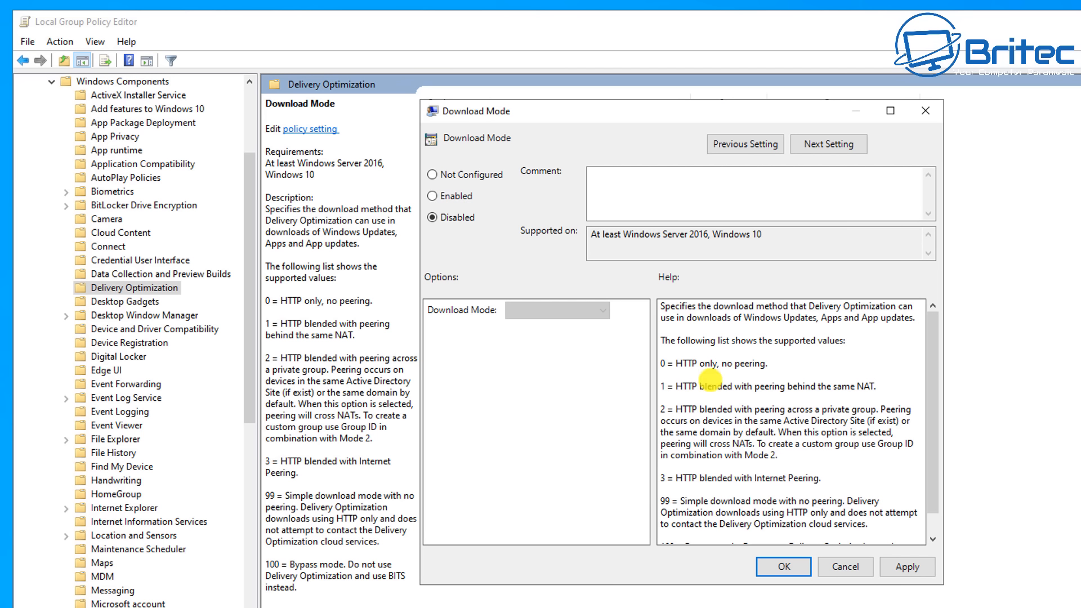
# Step: Enable the Download Mode policy and set the Download Mode to HTTP only (0)
pyautogui.click(452, 196)
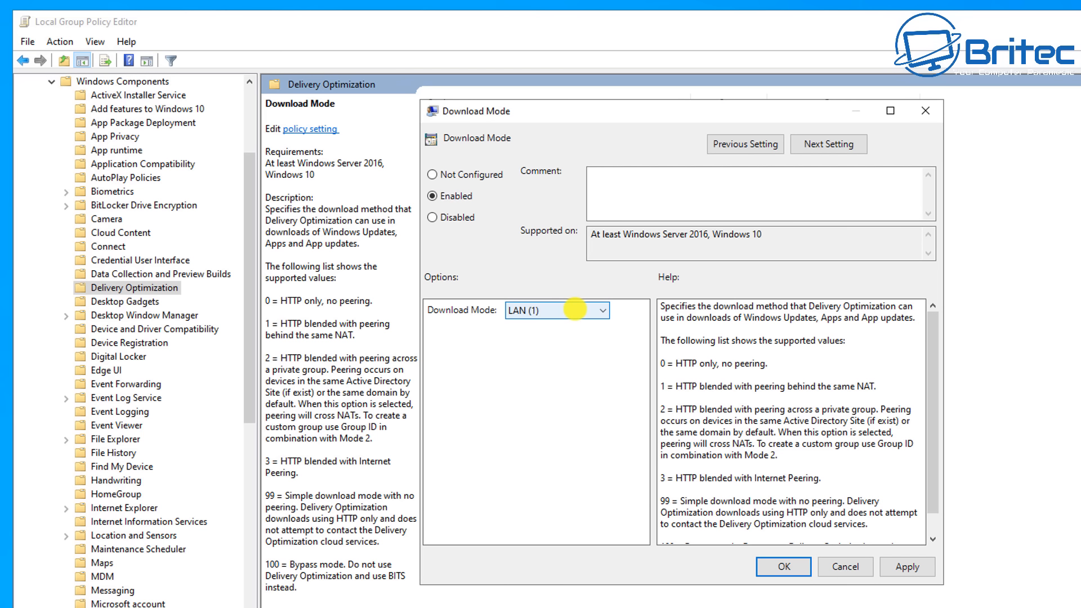
pyautogui.click(574, 310)
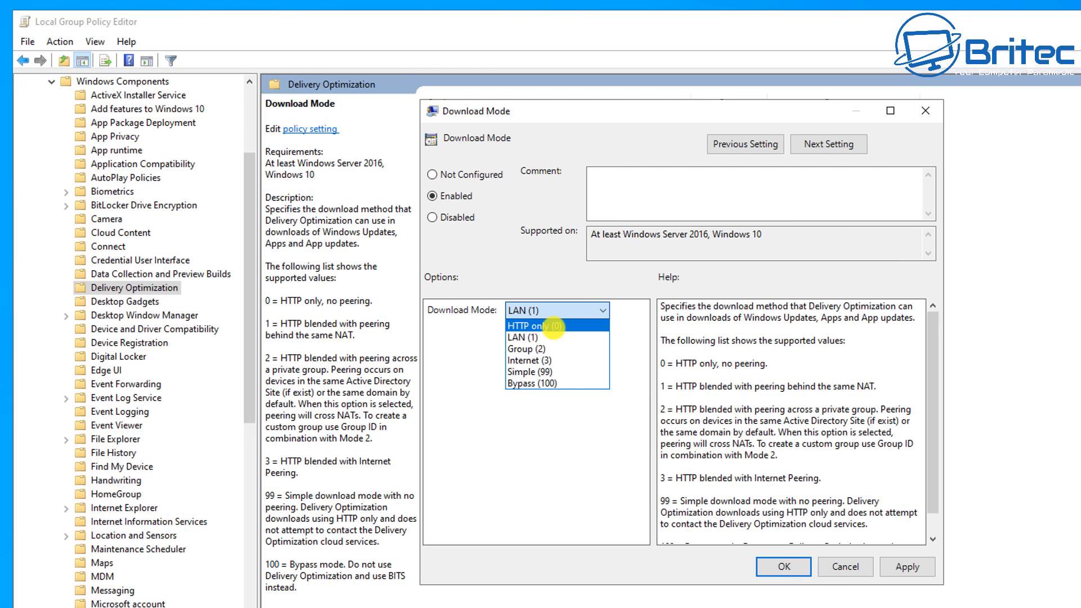
pyautogui.click(553, 326)
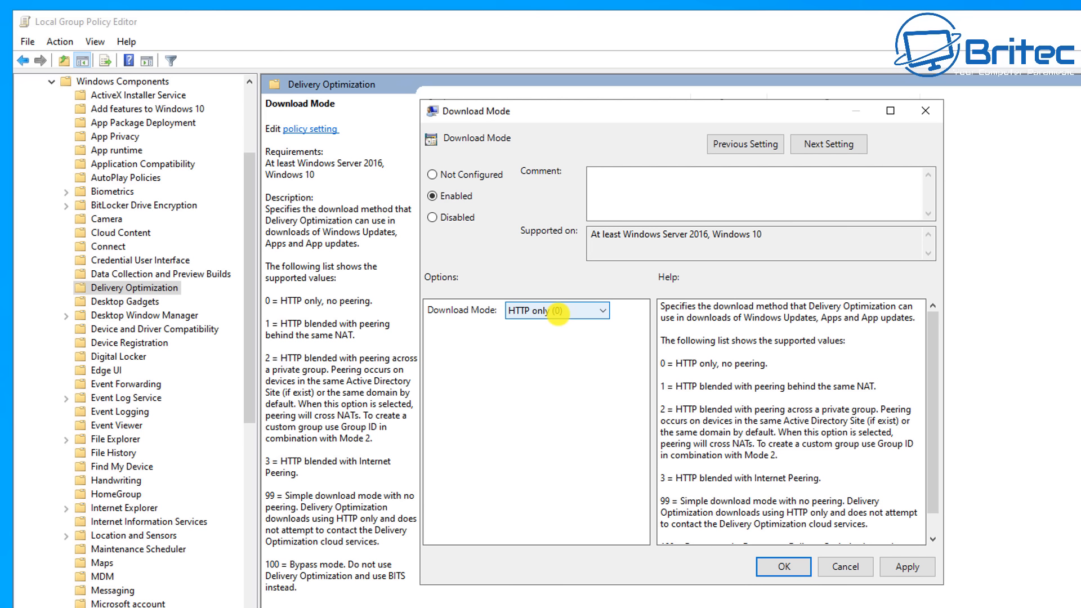
# Step: Try the Bypass (100) and Simple (99) Download Mode options in the policy
pyautogui.click(558, 310)
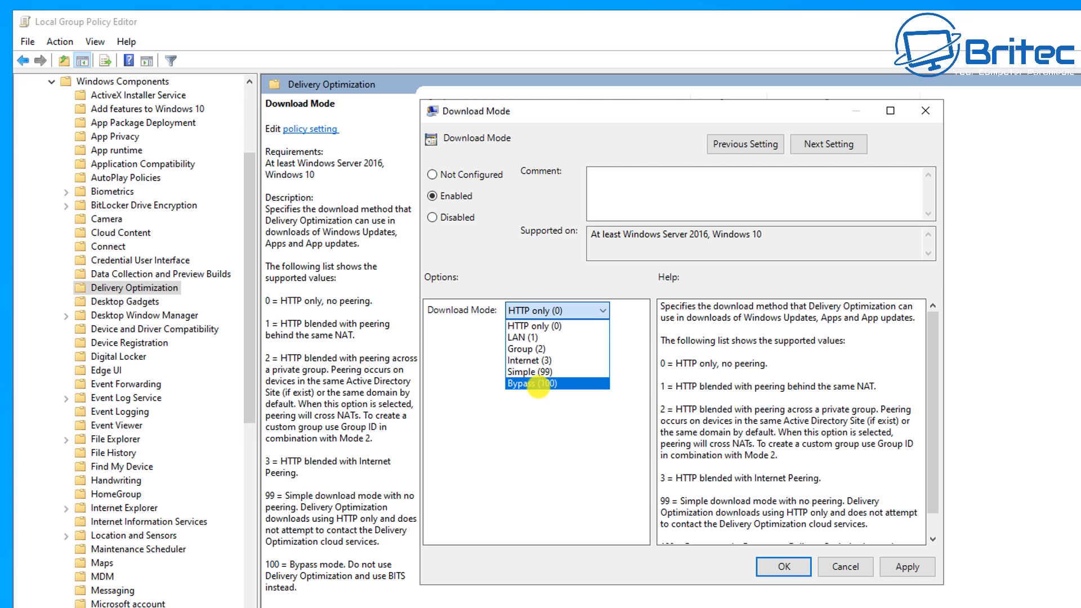
pyautogui.click(539, 385)
pyautogui.click(542, 312)
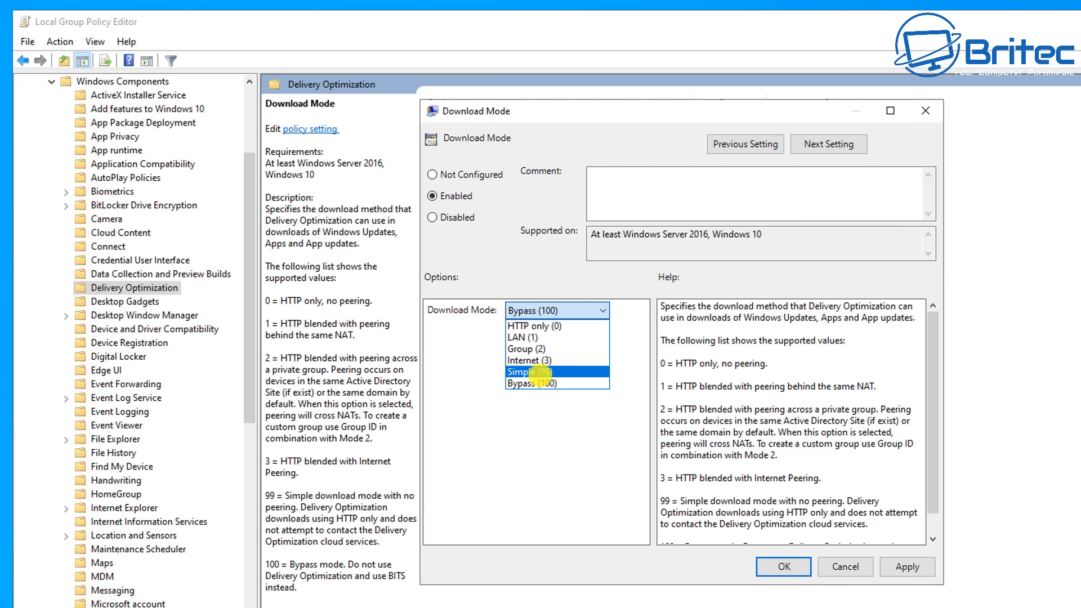
pyautogui.click(543, 372)
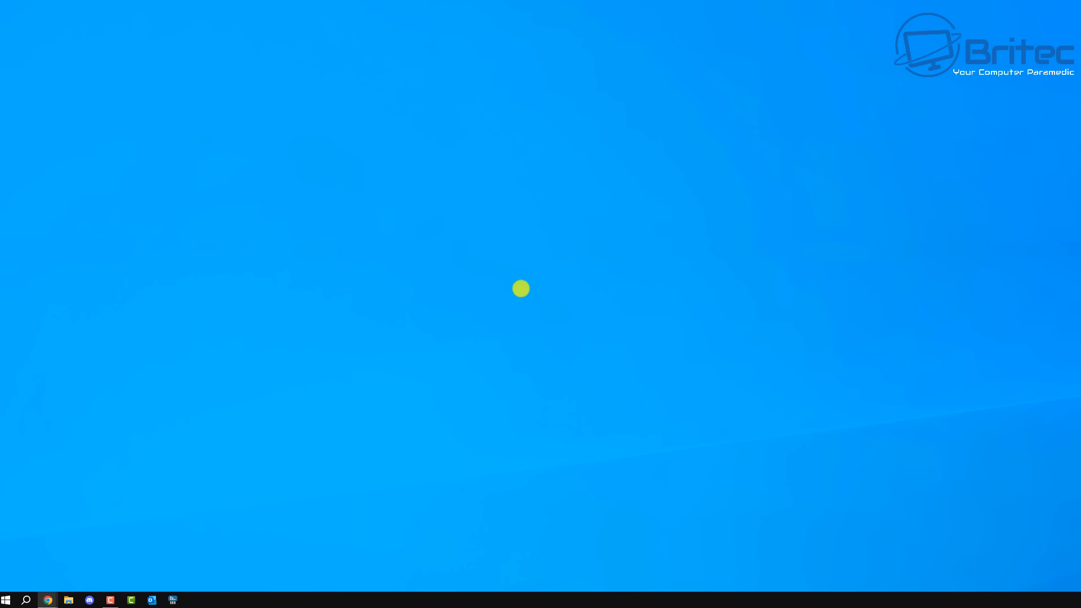
# Step: Search for regedit and open Registry Editor
pyautogui.click(26, 601)
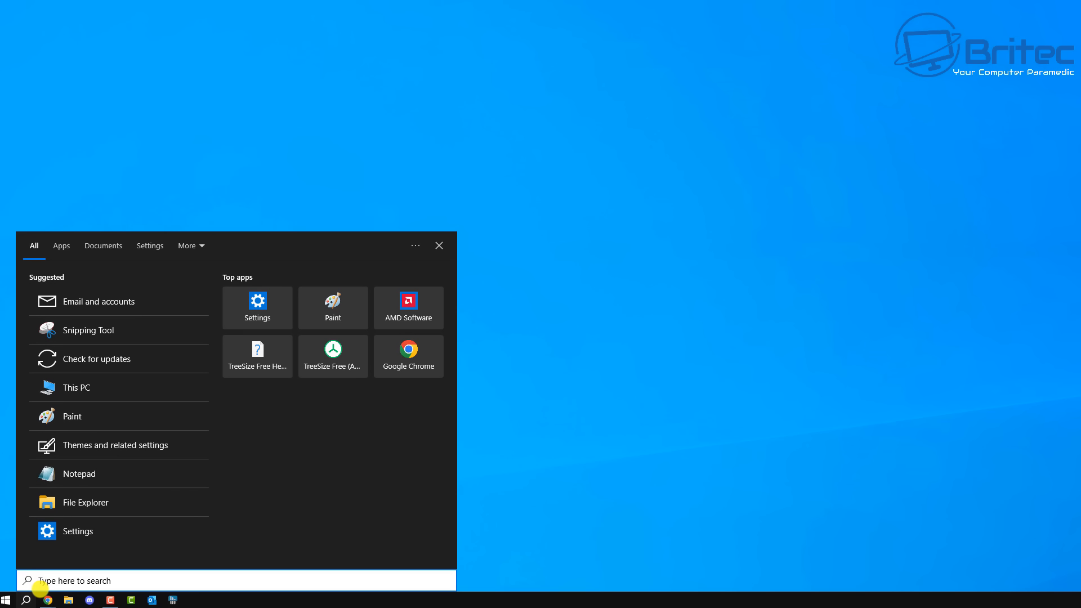
pyautogui.write('regedit')
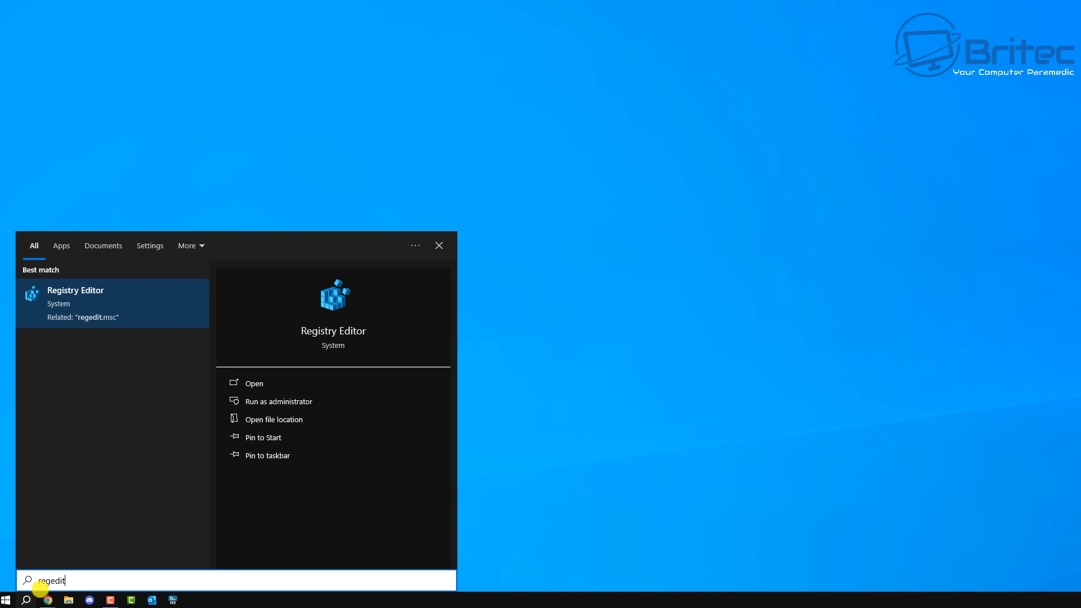
pyautogui.click(89, 302)
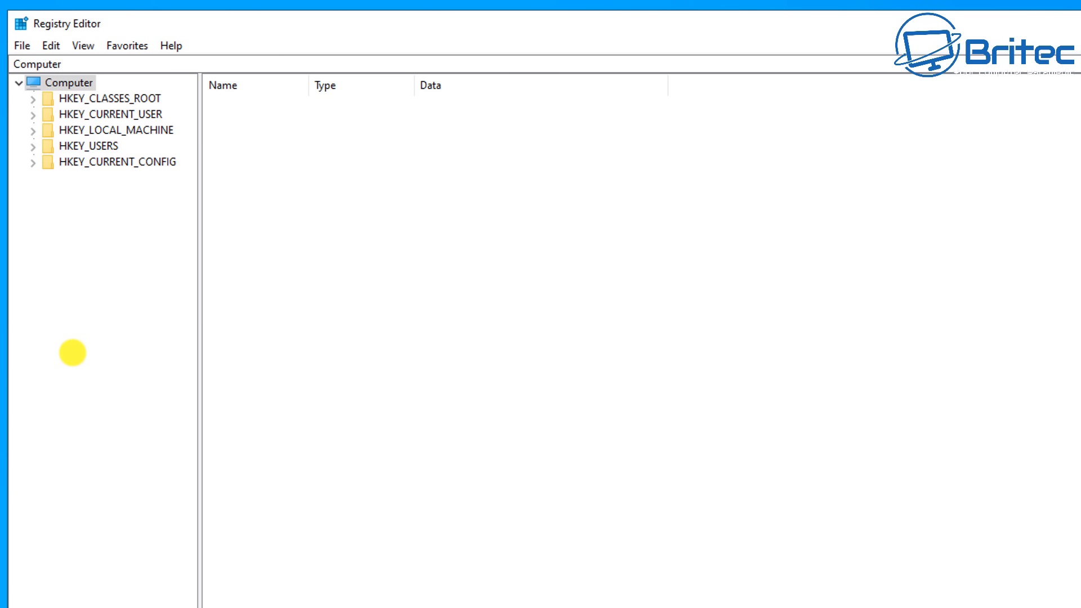
# Step: Expand HKEY_LOCAL_MACHINE > SOFTWARE in the registry tree and open the Policies key
pyautogui.click(101, 131)
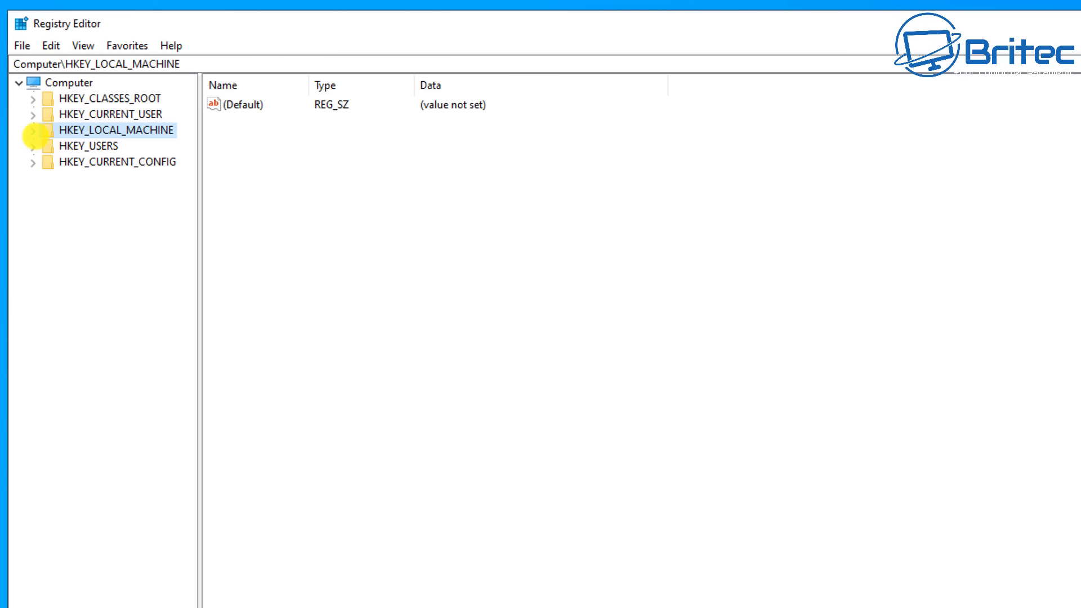
pyautogui.click(33, 131)
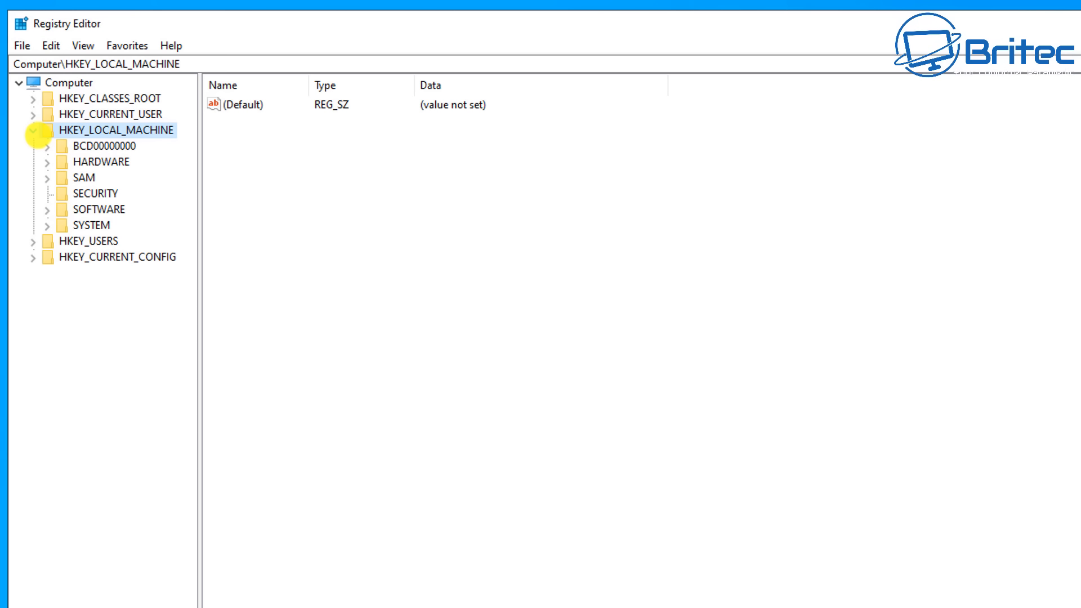
pyautogui.click(80, 209)
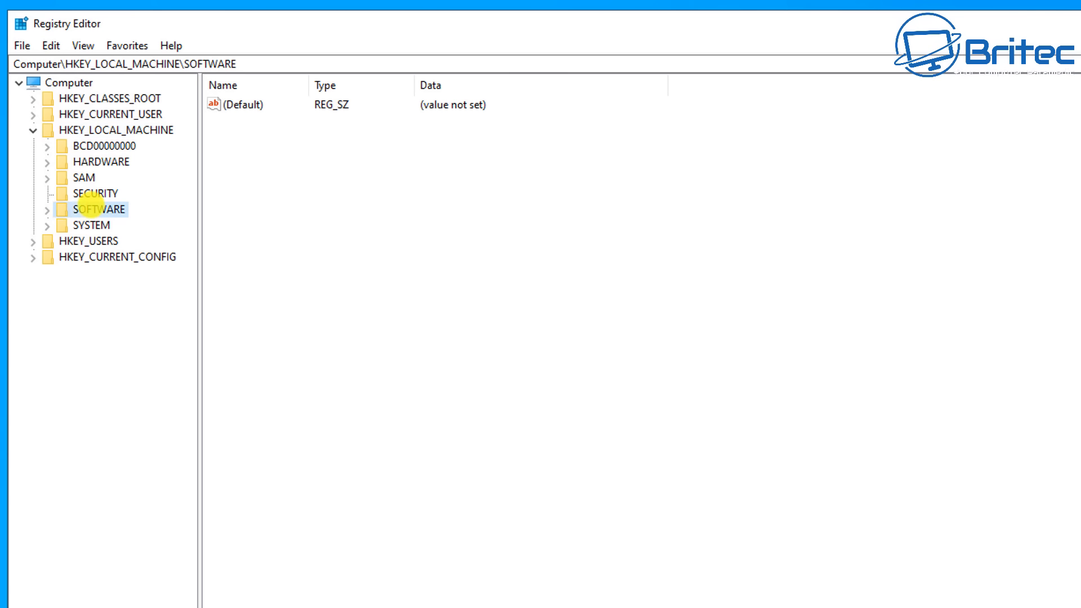
pyautogui.click(50, 210)
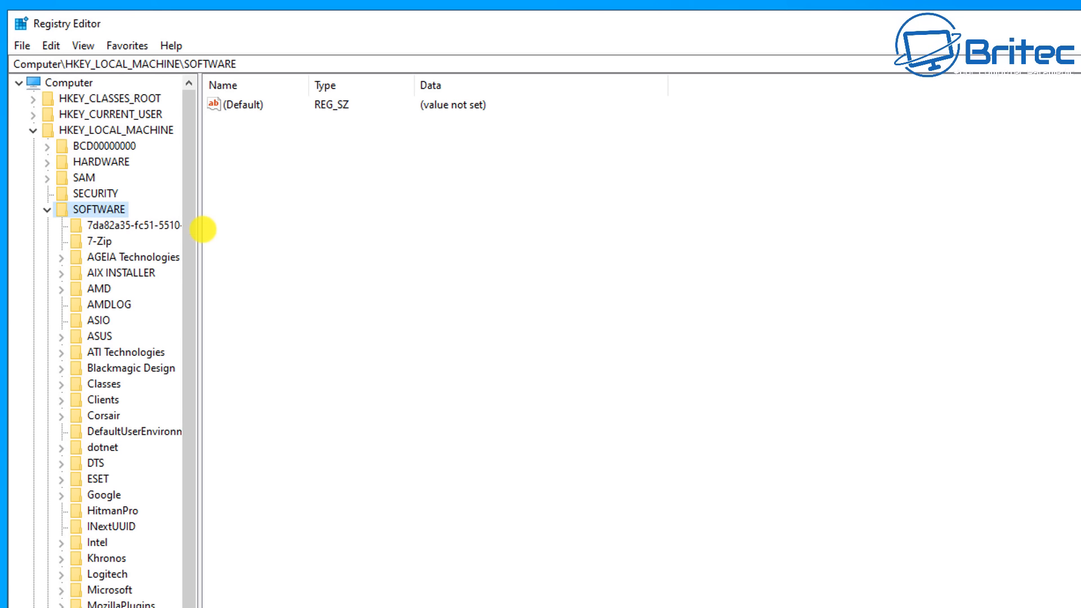
pyautogui.moveTo(200, 231); pyautogui.dragTo(319, 238)
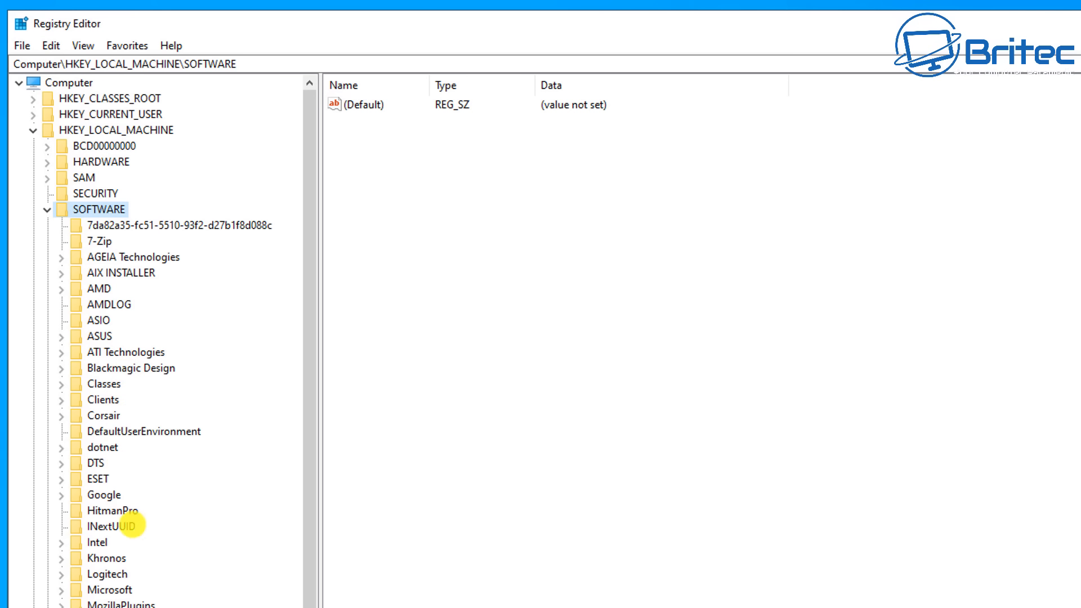
pyautogui.scroll(-1, 133, 543)
pyautogui.doubleClick(89, 556)
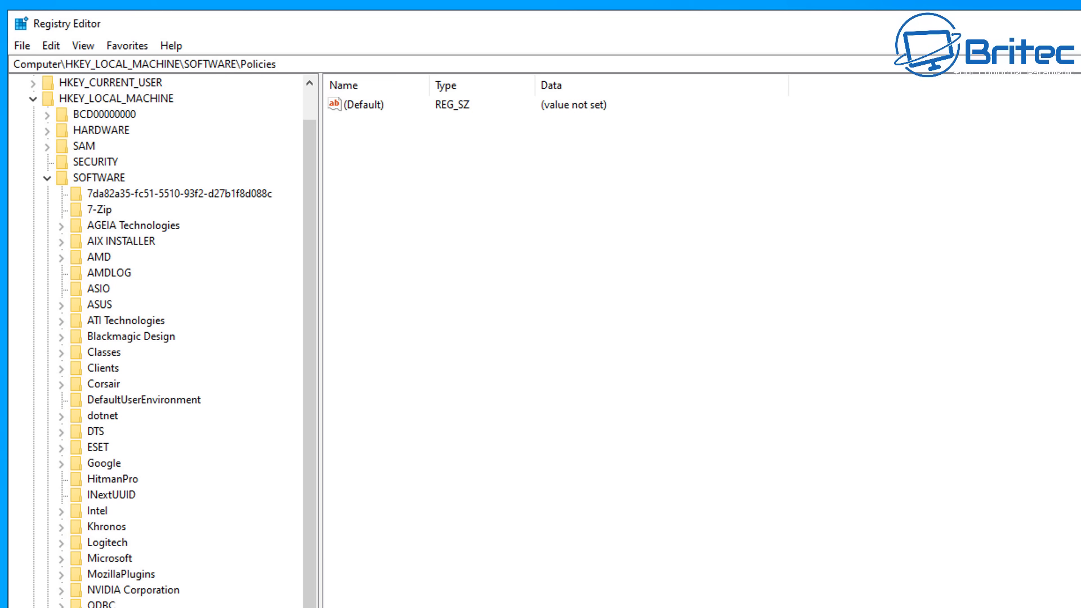
# Step: Browse to Policies > Microsoft > Windows and select the DeliveryOptimization key
pyautogui.click(93, 567)
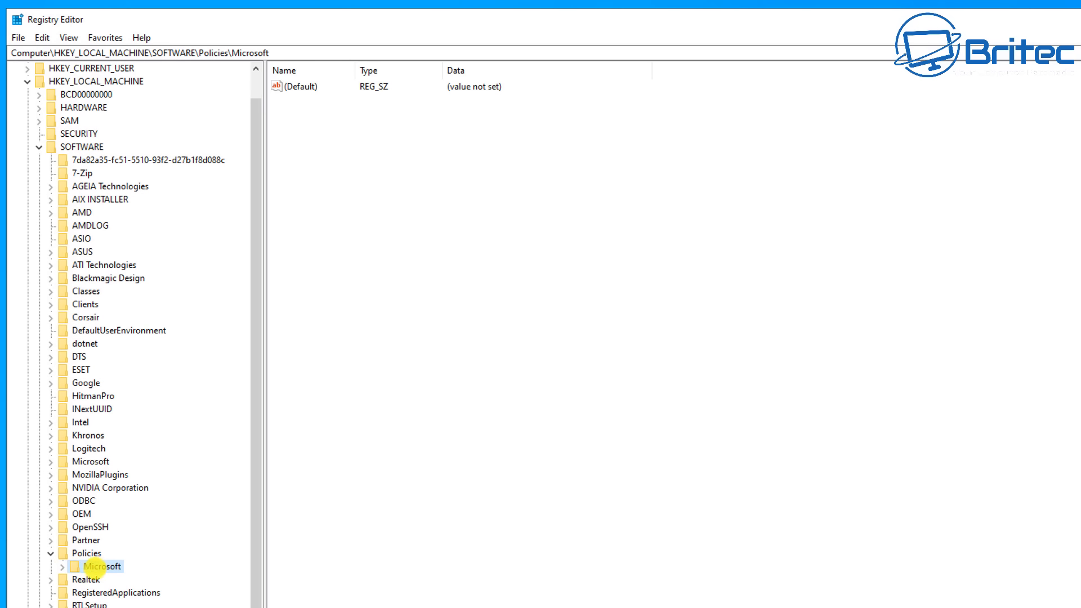
pyautogui.click(62, 566)
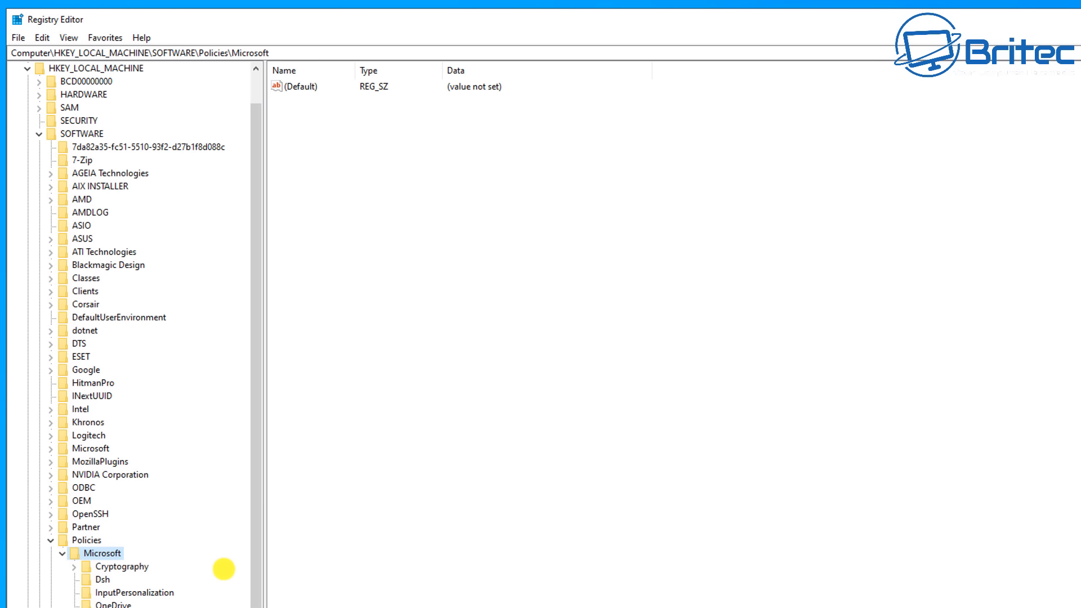
pyautogui.scroll(-5, 226, 563)
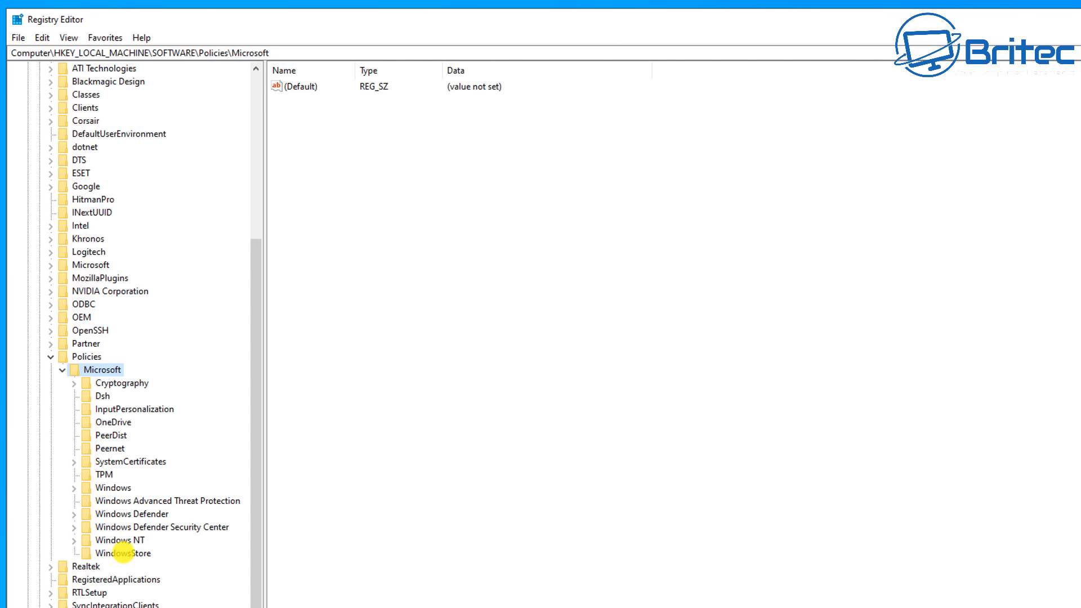
pyautogui.click(113, 487)
pyautogui.click(74, 488)
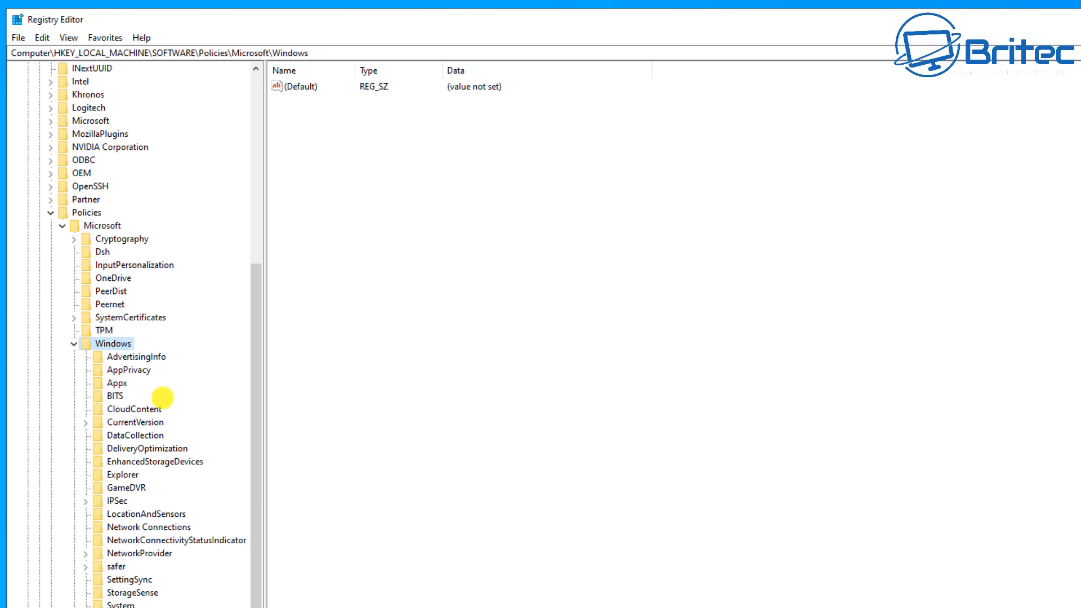
pyautogui.click(135, 448)
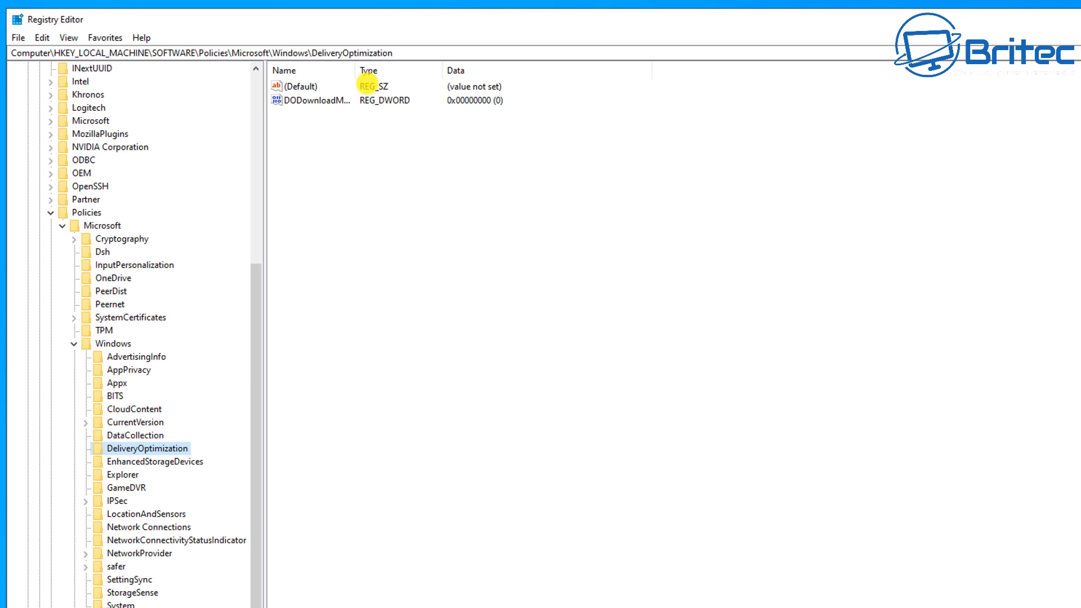
# Step: Open the DODownloadMode value to inspect its data, then close the edit dialog without changes
pyautogui.moveTo(355, 70); pyautogui.dragTo(404, 71)
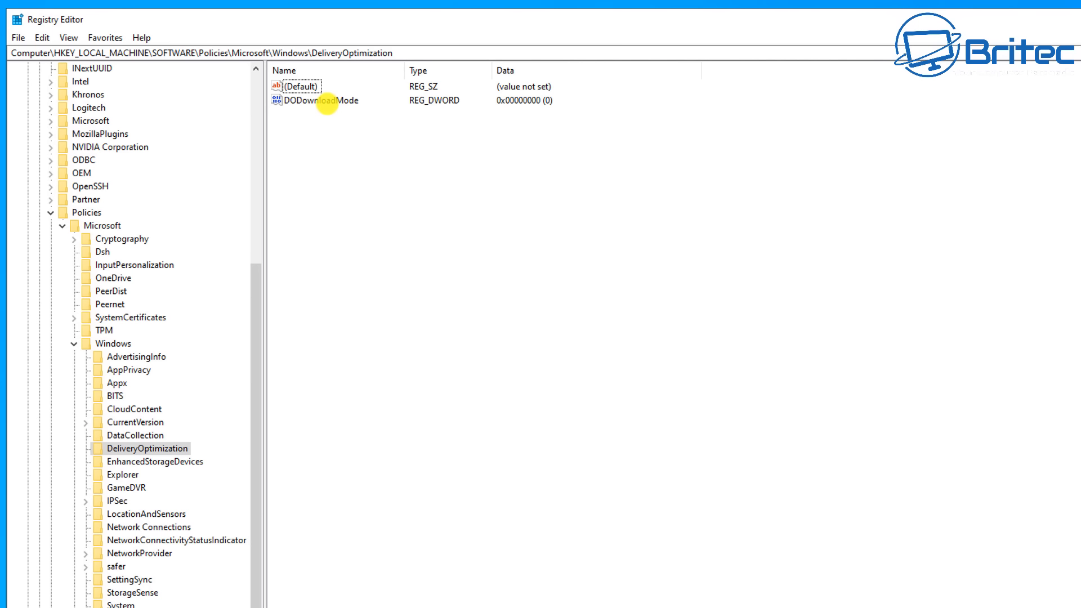
pyautogui.click(327, 101)
pyautogui.doubleClick(321, 100)
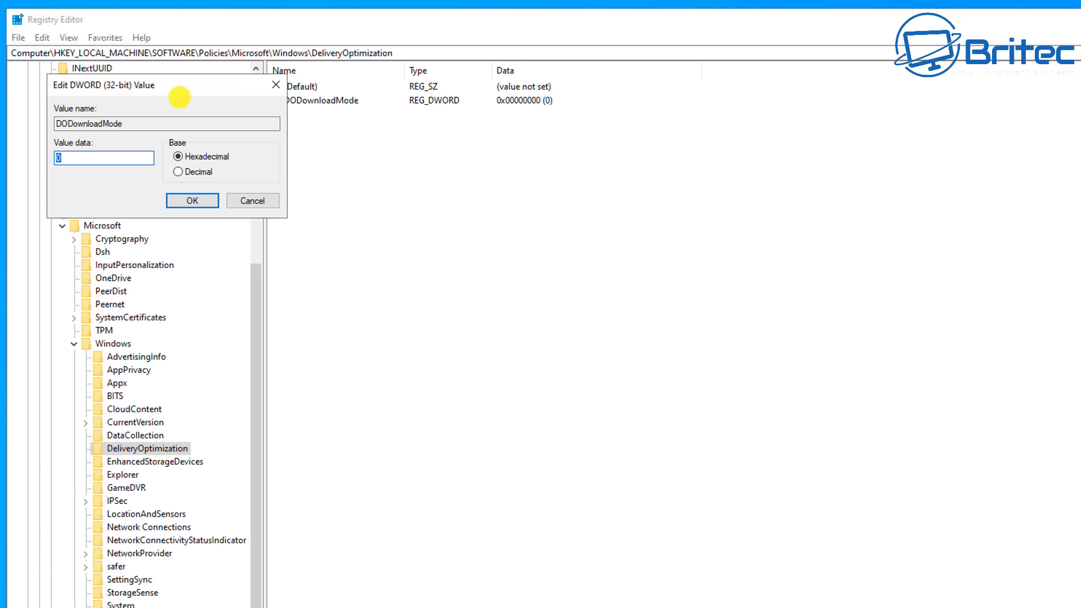
pyautogui.moveTo(179, 97); pyautogui.dragTo(413, 146)
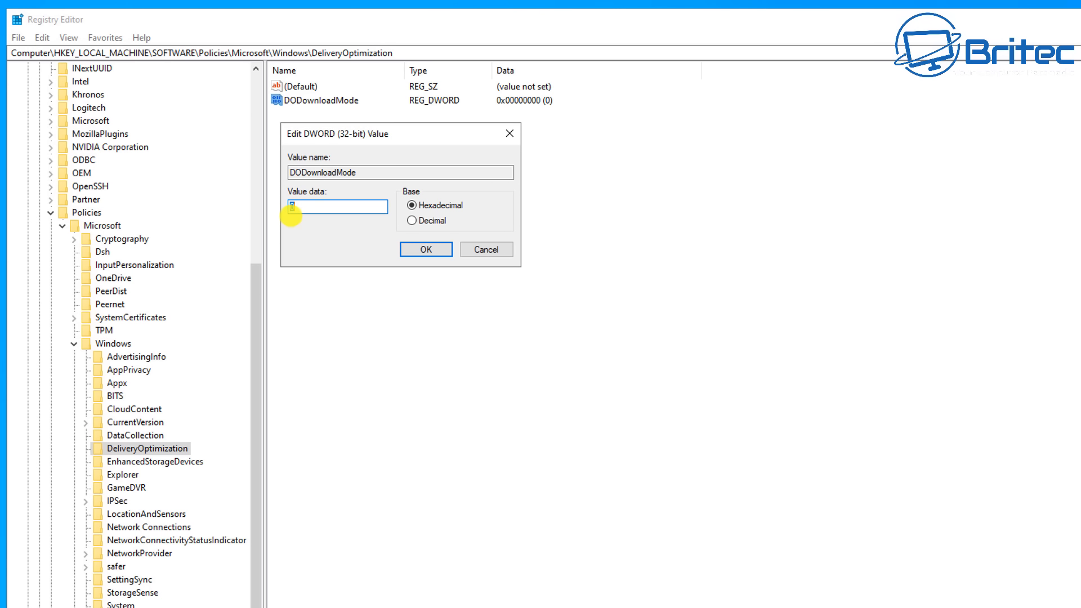
pyautogui.click(486, 249)
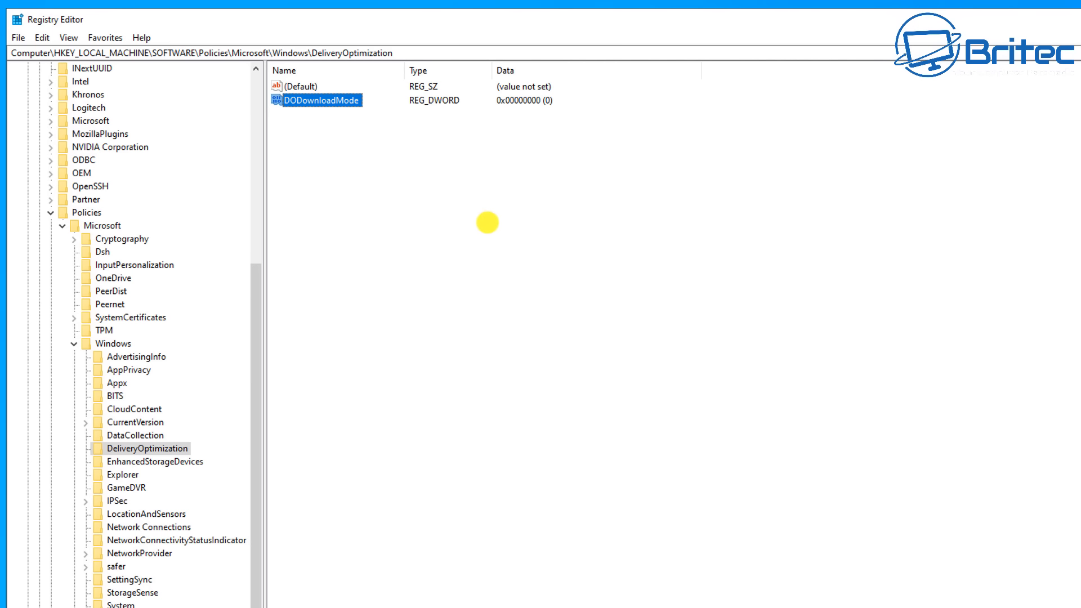
# Step: Create a new DWORD (32-bit) value in the DeliveryOptimization key, keeping its default name
pyautogui.rightClick(455, 208)
pyautogui.moveTo(507, 219)
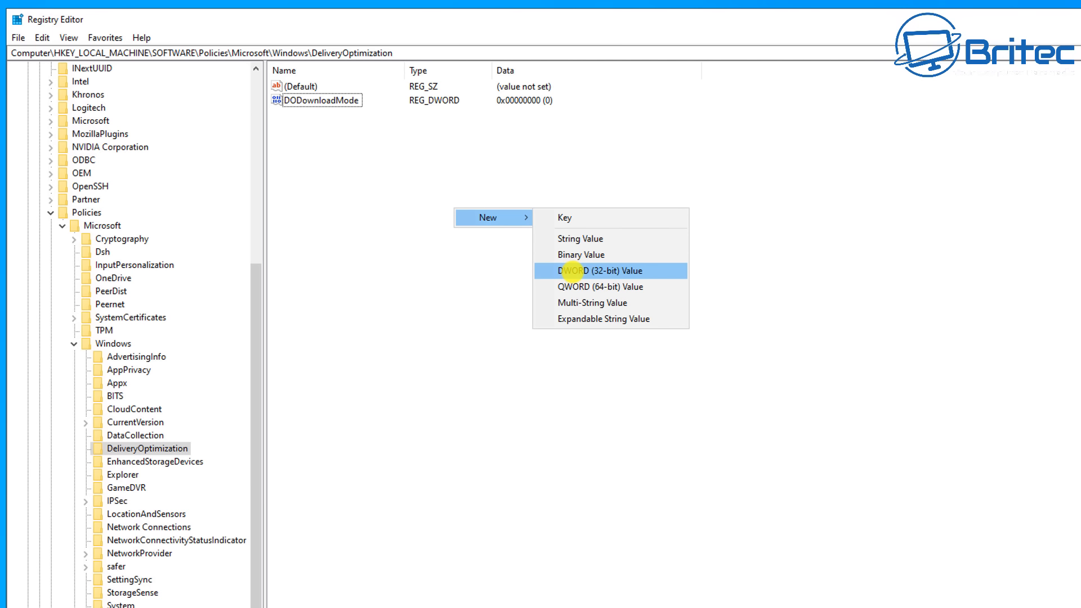
pyautogui.click(572, 272)
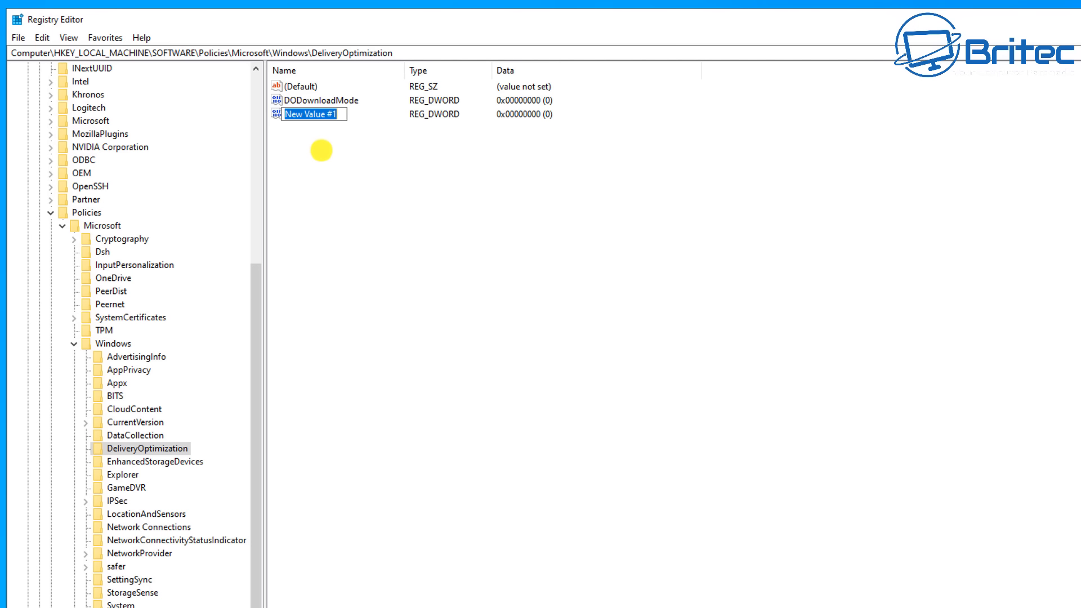
pyautogui.press('Return')
# Step: Open the new DWORD value's edit dialog, close it without changes, and bring up the value's options again
pyautogui.rightClick(321, 118)
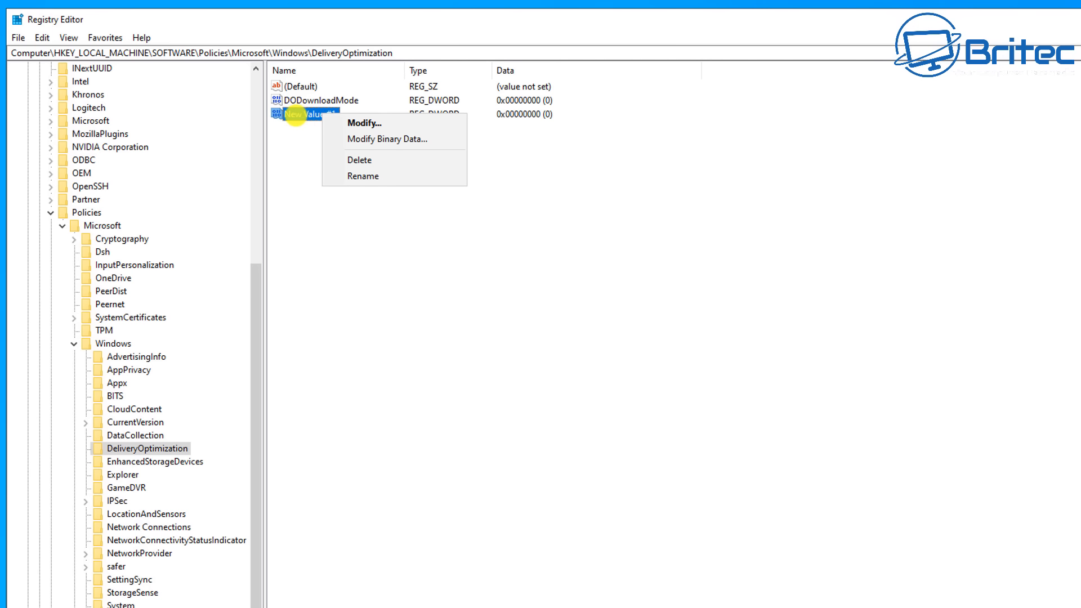
pyautogui.doubleClick(294, 113)
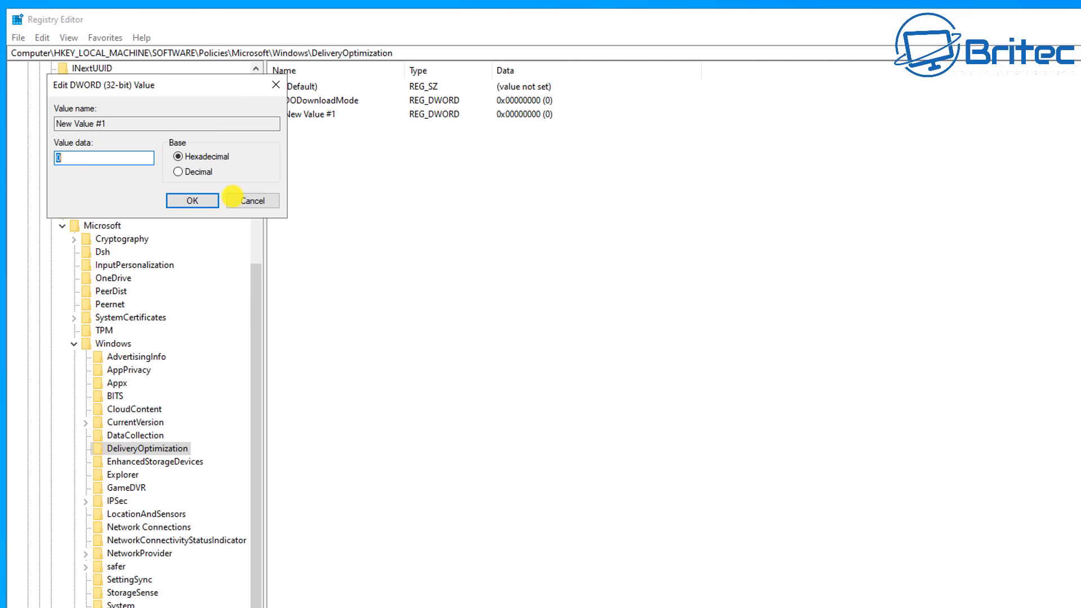
pyautogui.click(256, 200)
pyautogui.rightClick(314, 116)
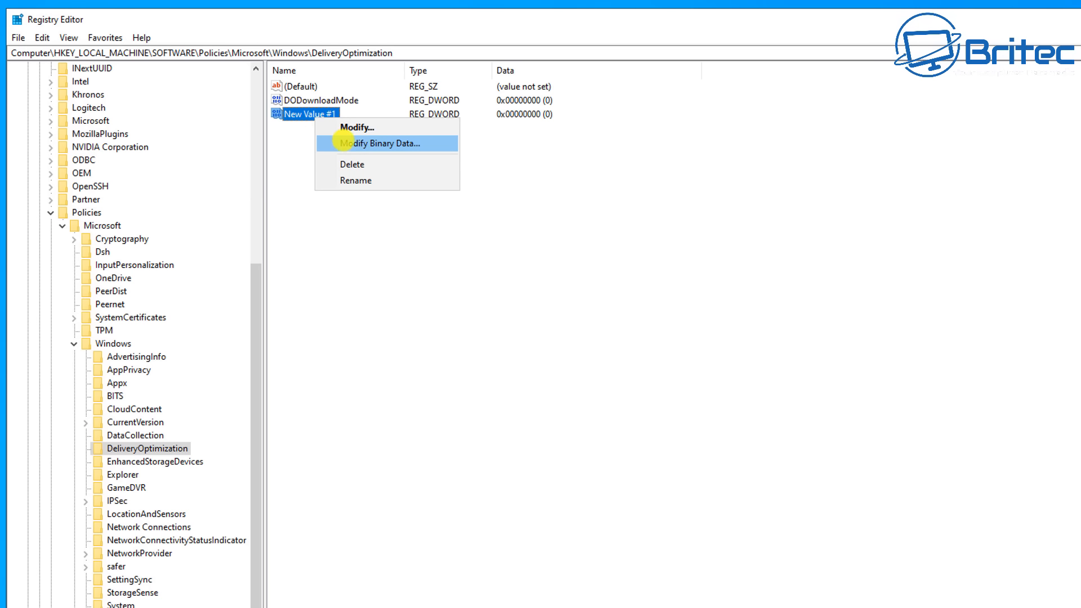